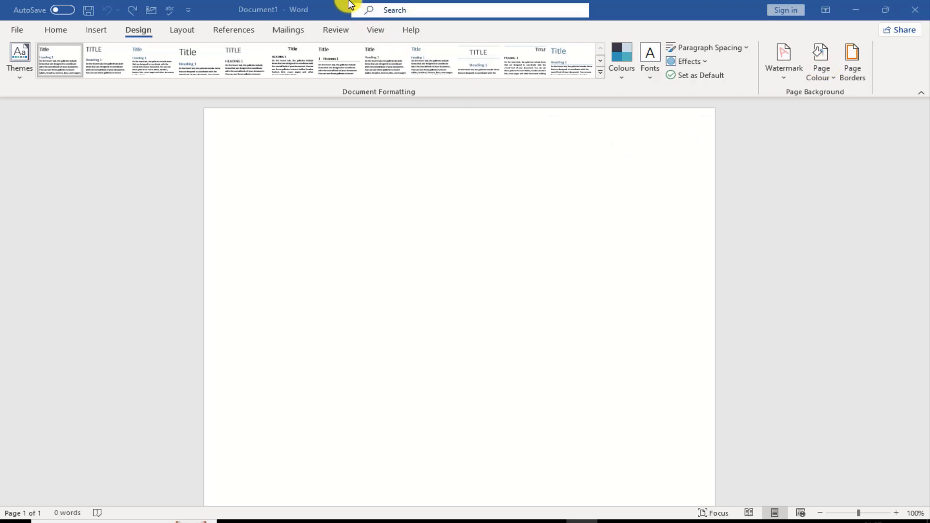
click(20, 79)
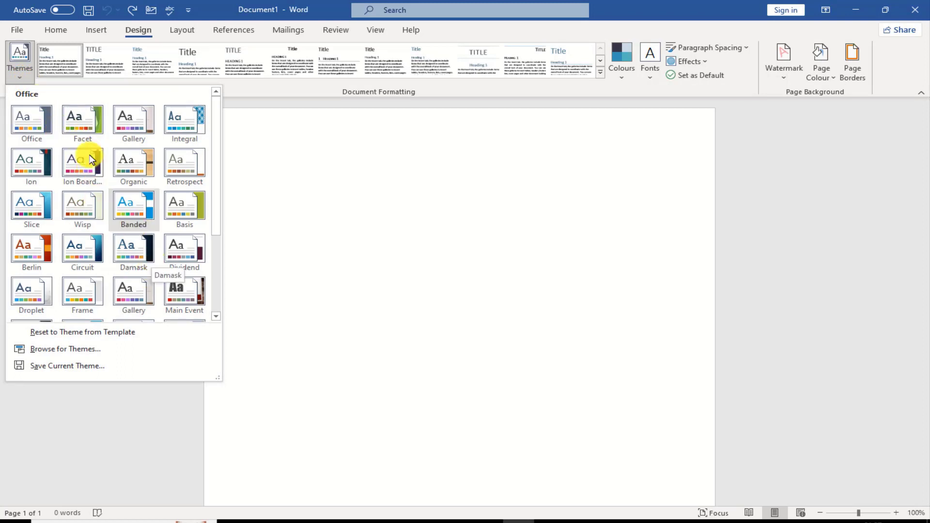
click(15, 60)
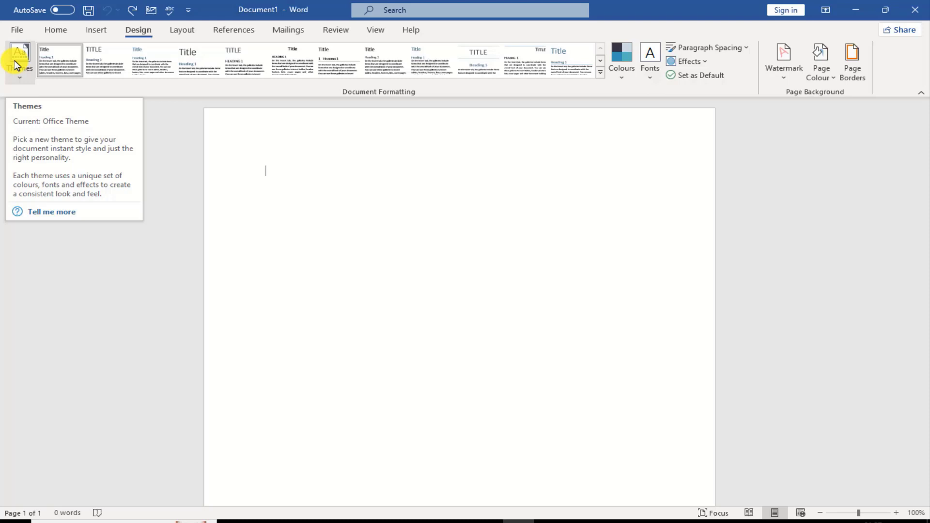
click(17, 66)
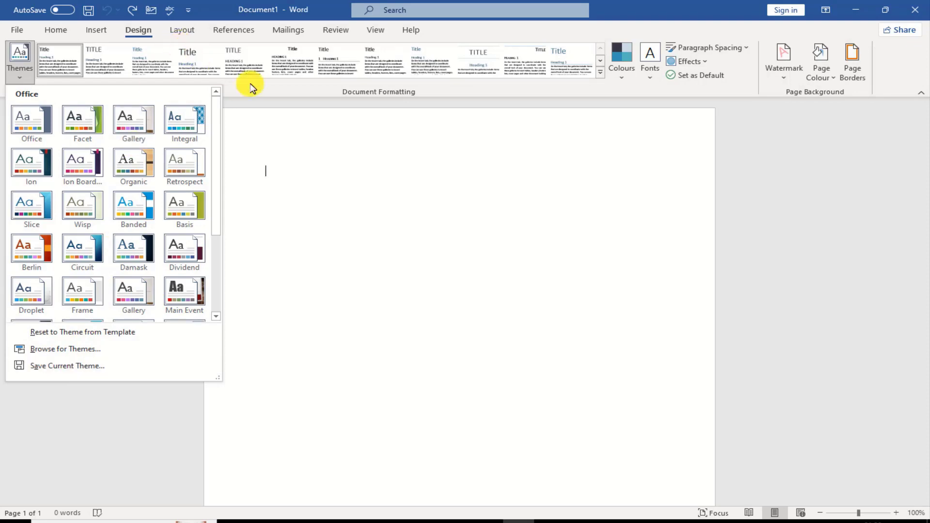
click(289, 97)
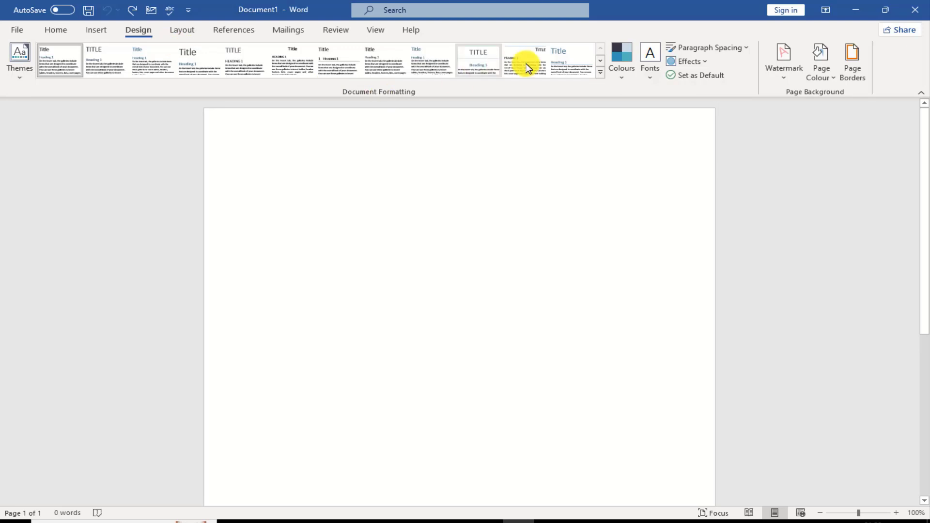
Apply the Word 2003 style set, review the Home Styles gallery, then reopen the style-set gallery
click(600, 73)
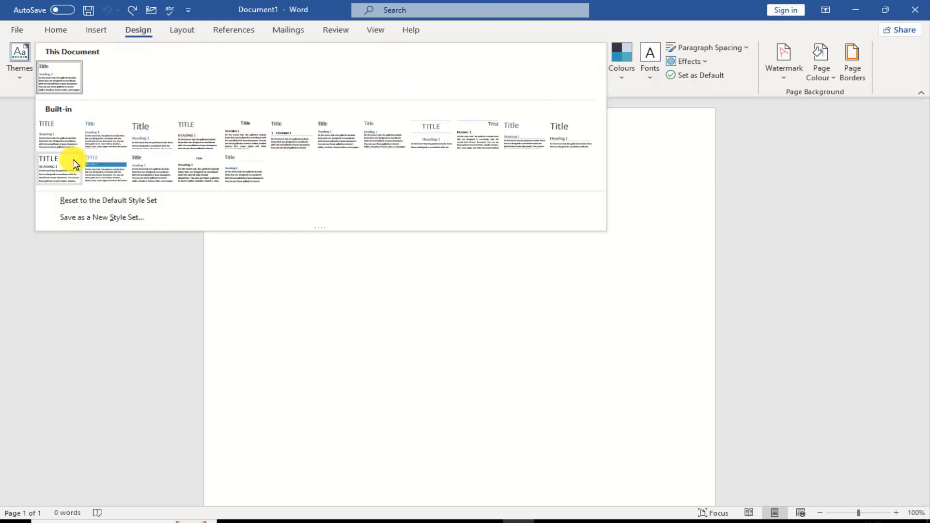
click(206, 163)
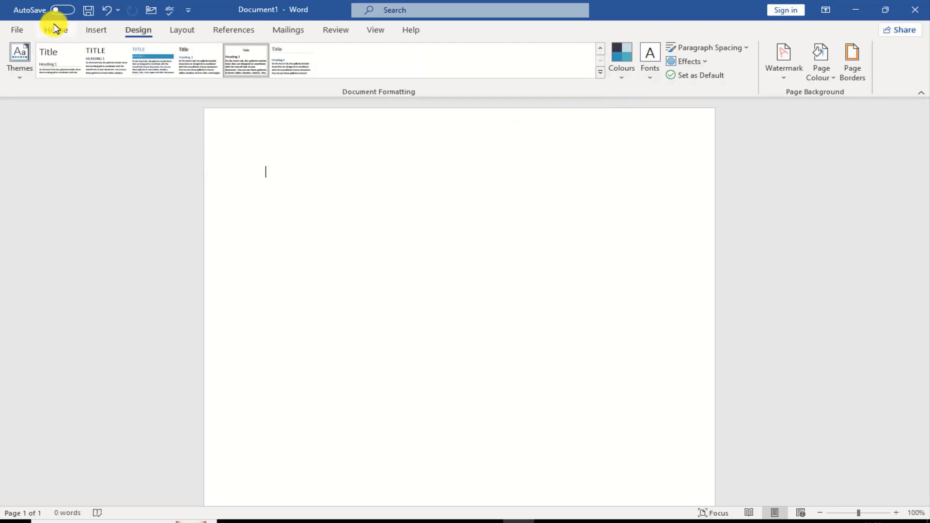
click(56, 29)
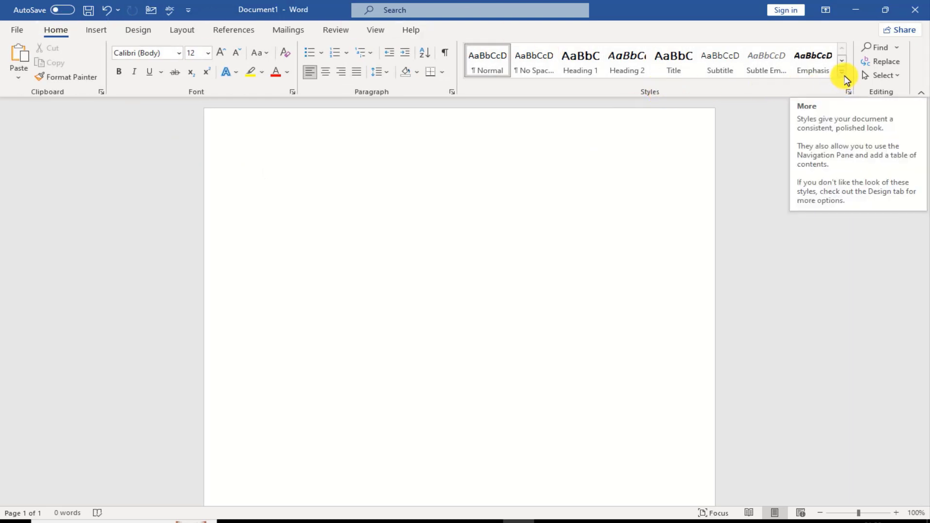
click(843, 72)
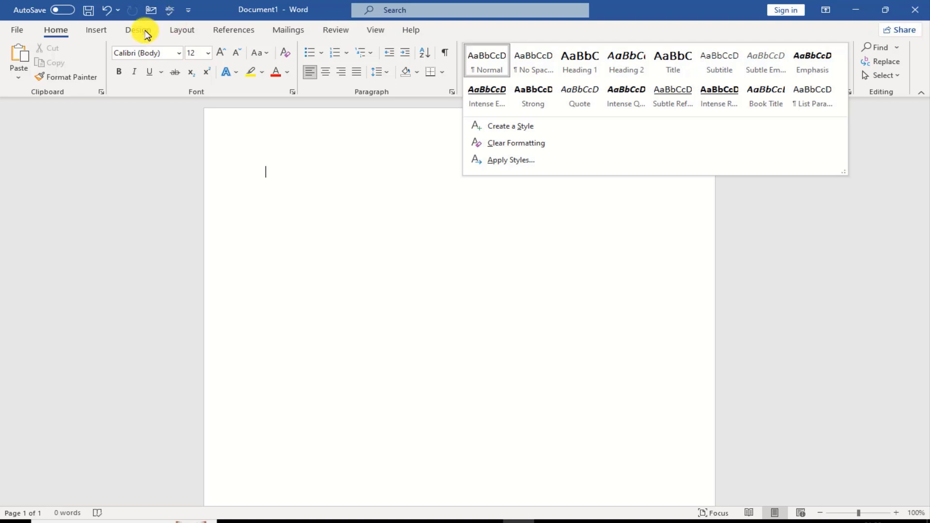
click(144, 30)
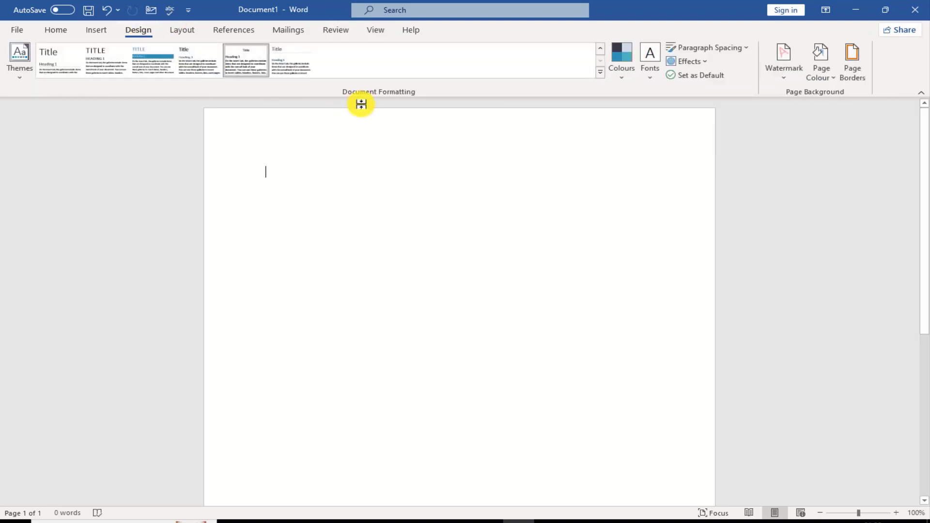
click(600, 72)
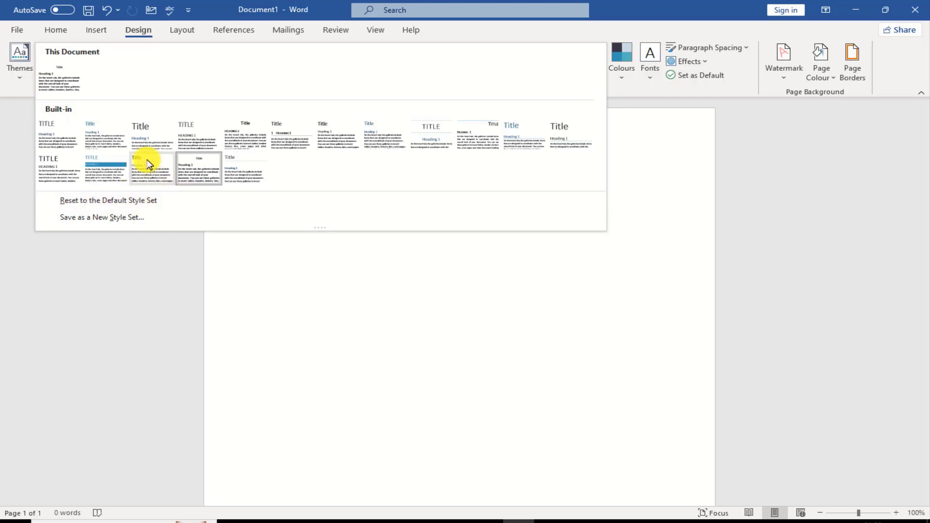
Apply the first built-in style set and generate three sample paragraphs with =rand(3)
click(65, 149)
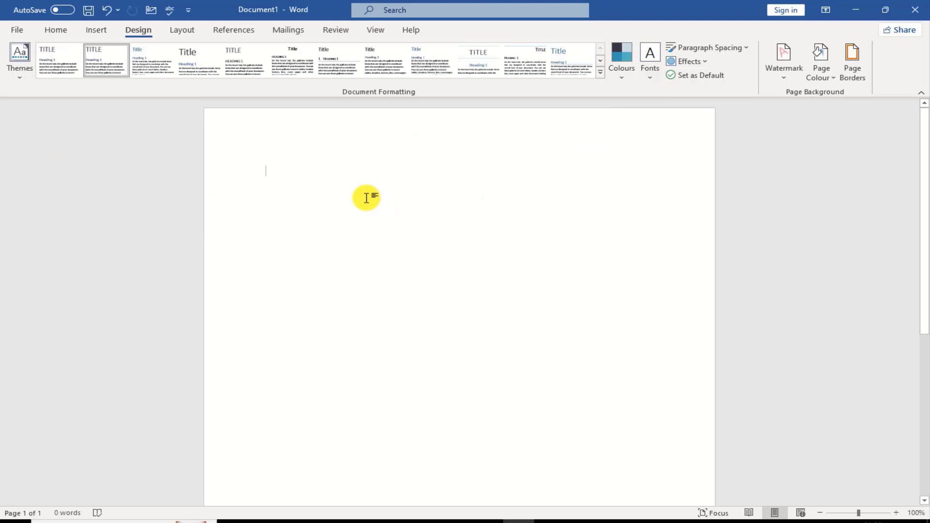
text(=)
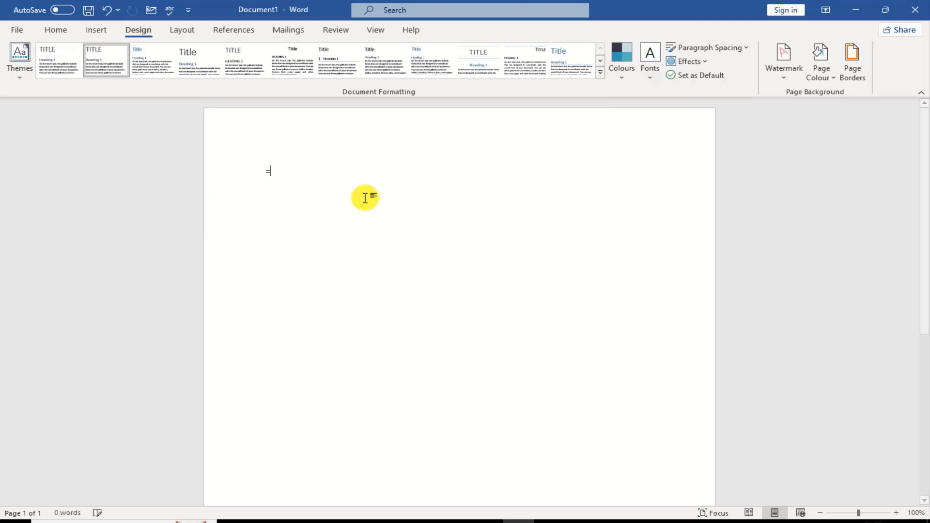
text(ra)
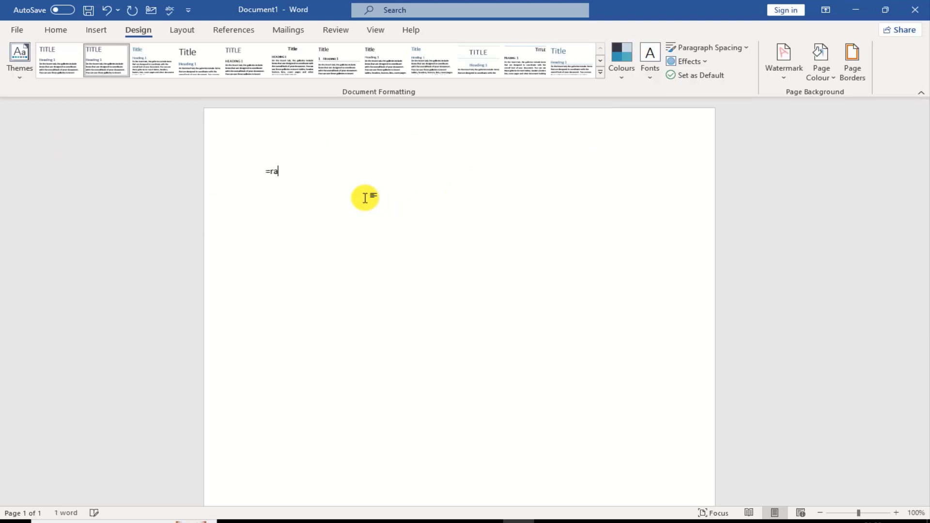
text(nd)
text(()
text(3)
key(Return)
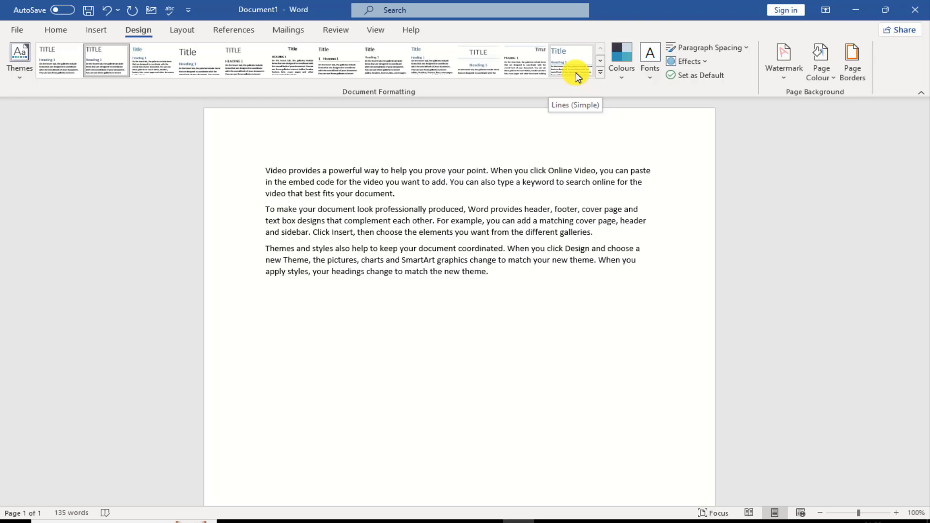
Browse the theme colour schemes and apply the Greyscale scheme
click(619, 77)
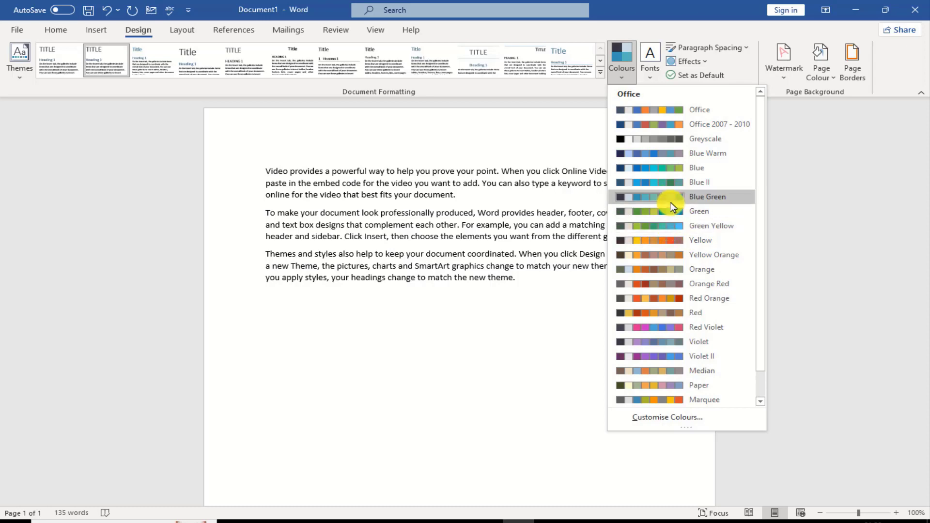
click(57, 28)
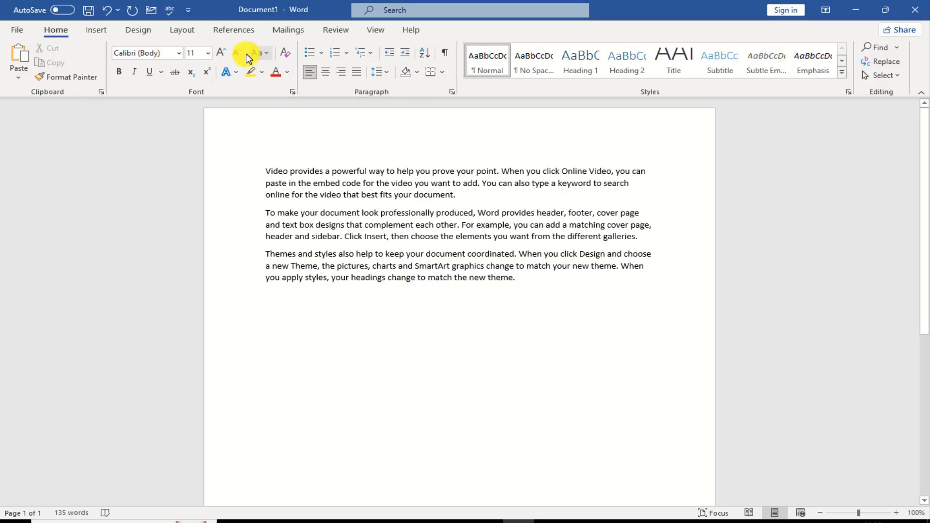
click(134, 28)
click(620, 63)
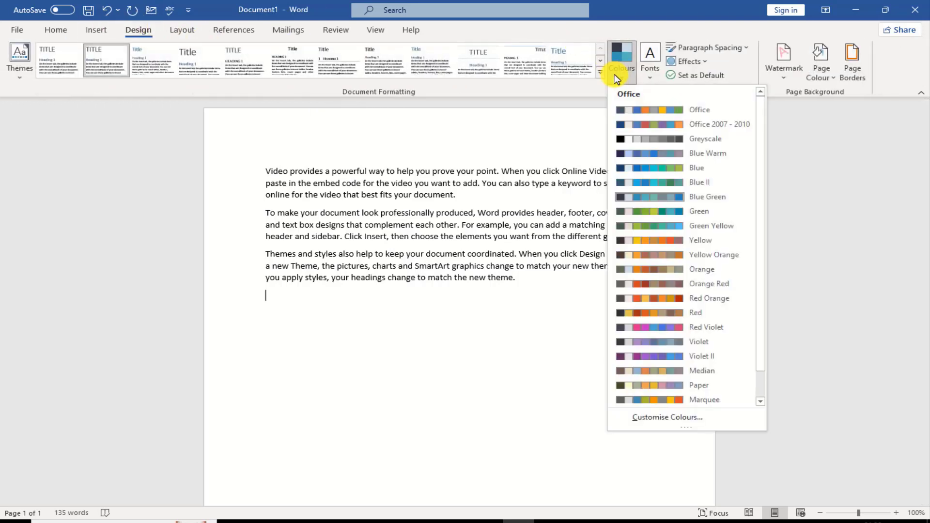
click(697, 139)
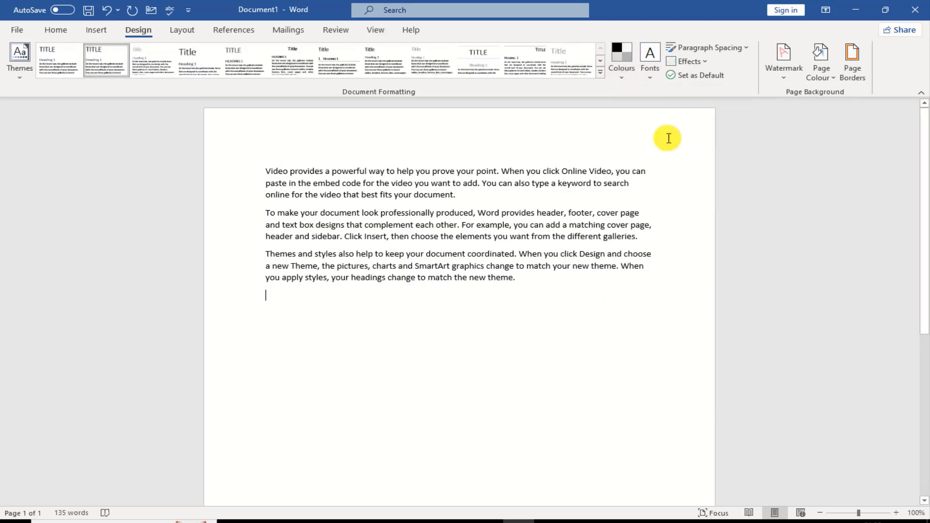
click(55, 29)
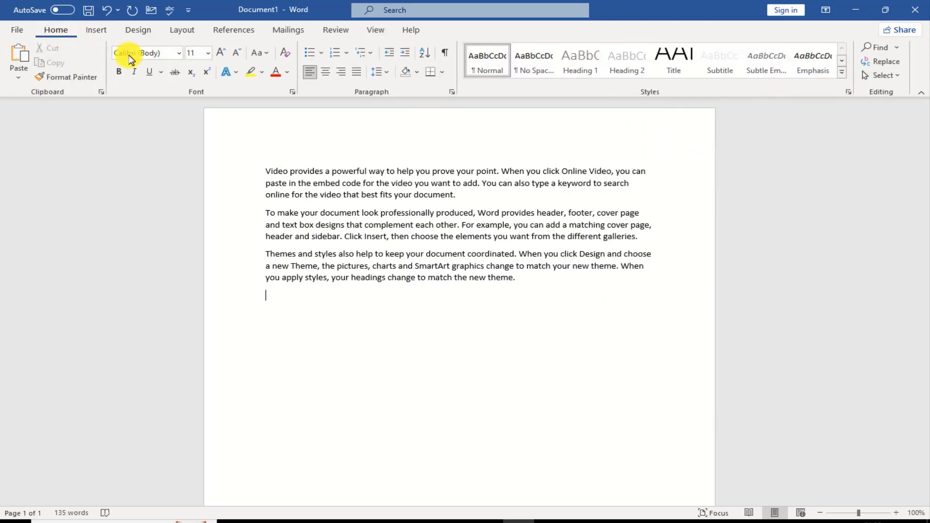
Look through the font colour, highlight colour and text effects options without applying any
click(288, 72)
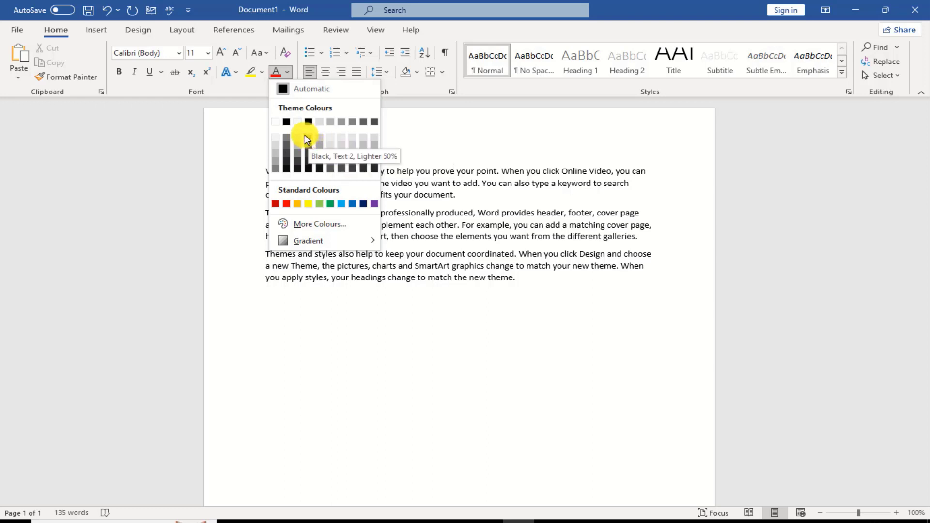
click(261, 72)
click(230, 73)
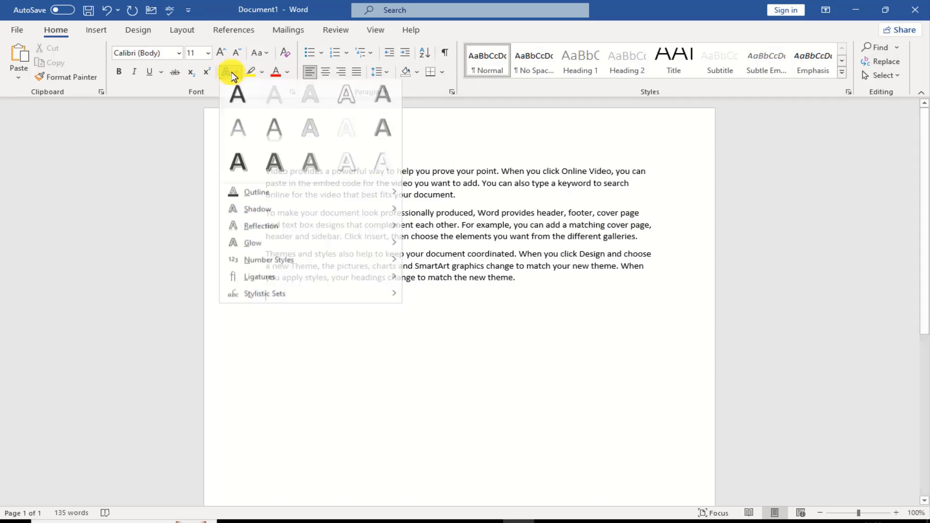
click(231, 74)
click(232, 73)
click(233, 76)
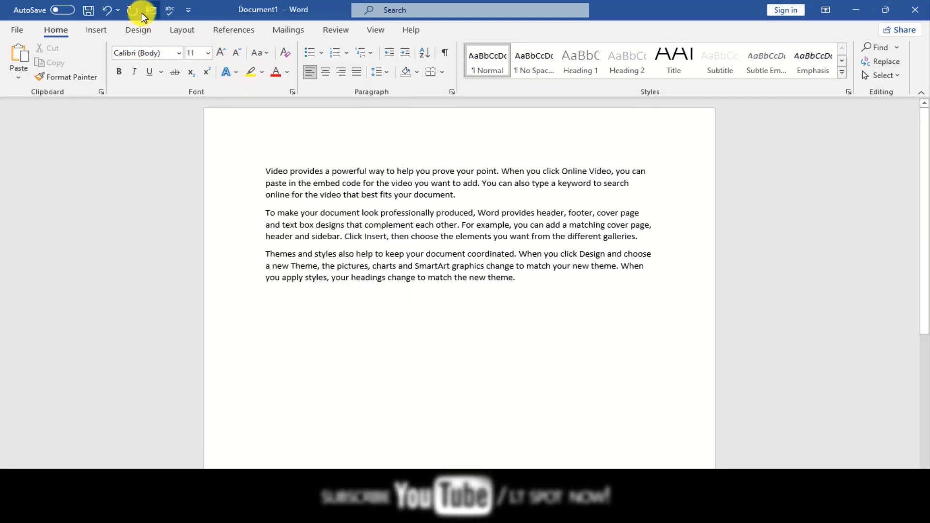
click(97, 29)
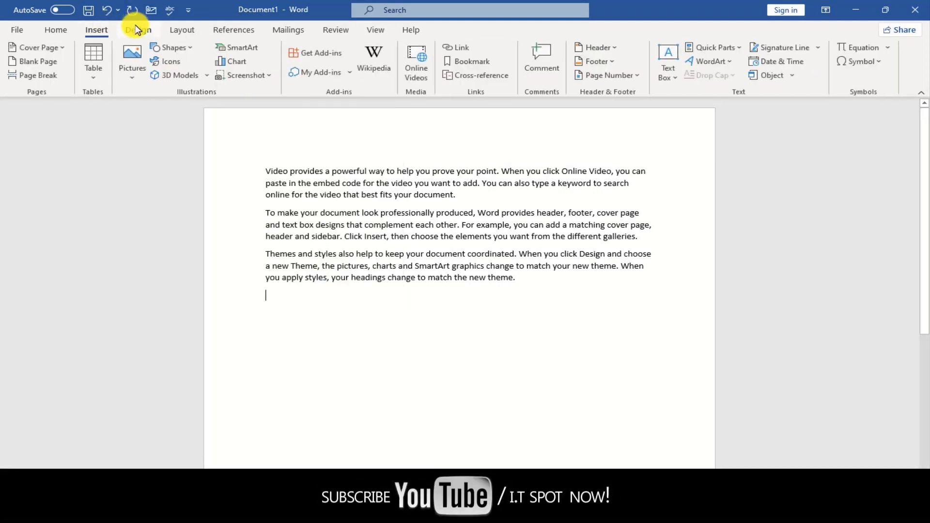
click(138, 29)
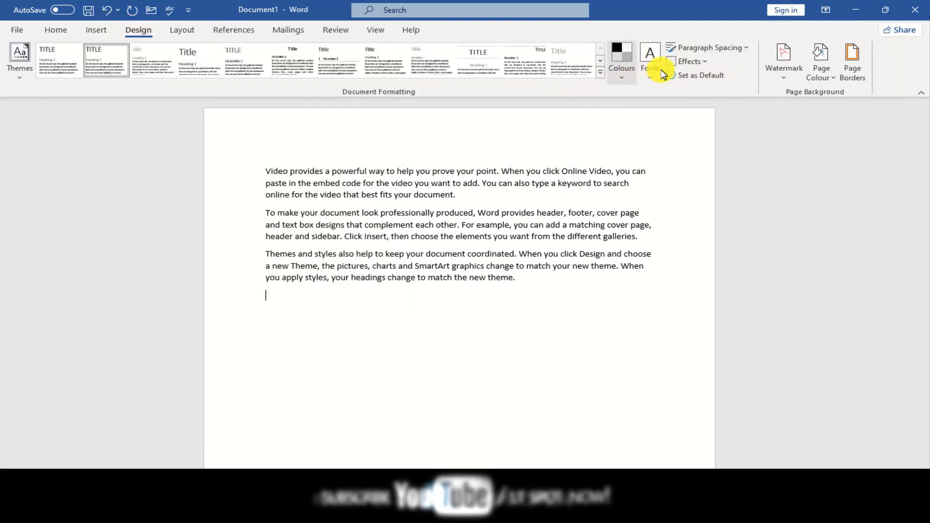
Restore the Office colour scheme and check the font colour palette again
click(621, 71)
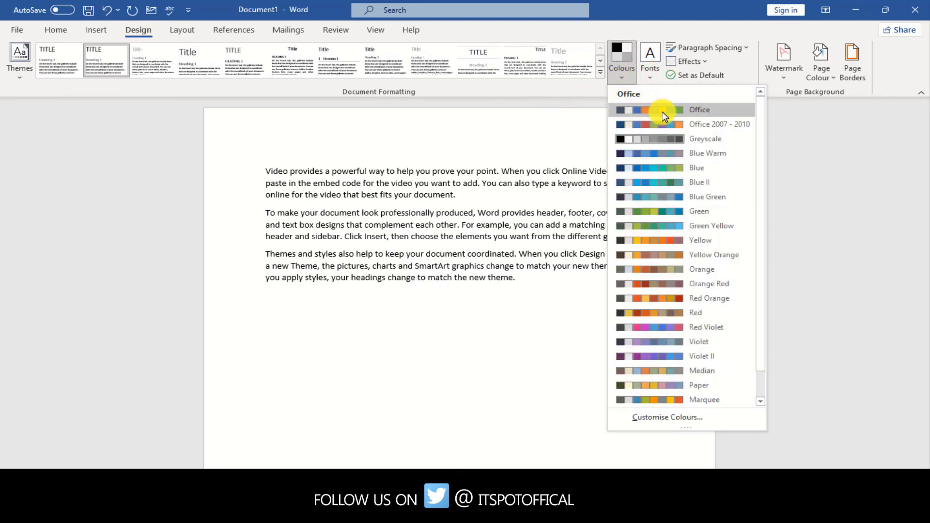
click(678, 114)
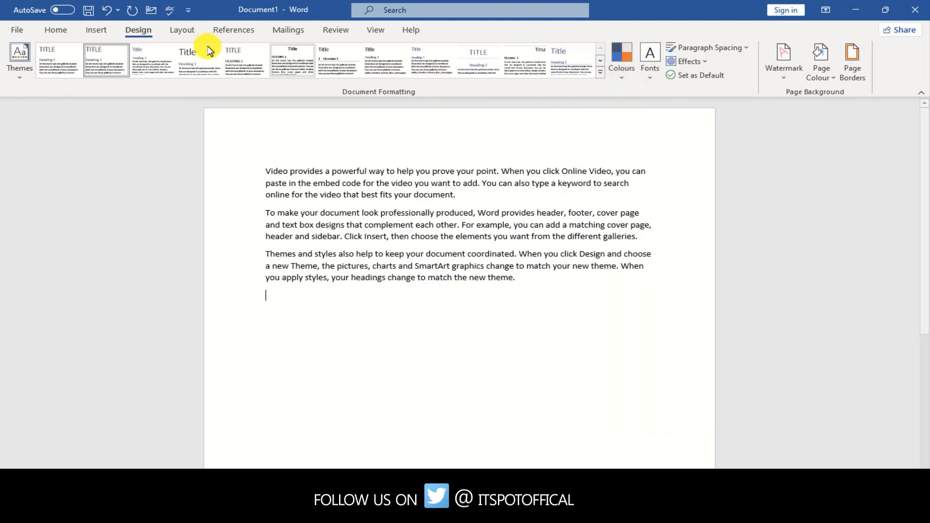
click(56, 29)
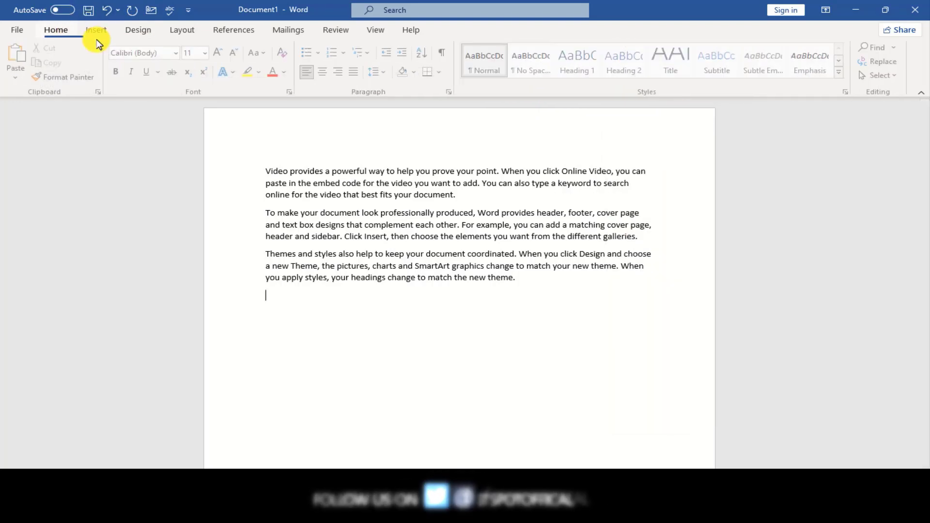
click(287, 72)
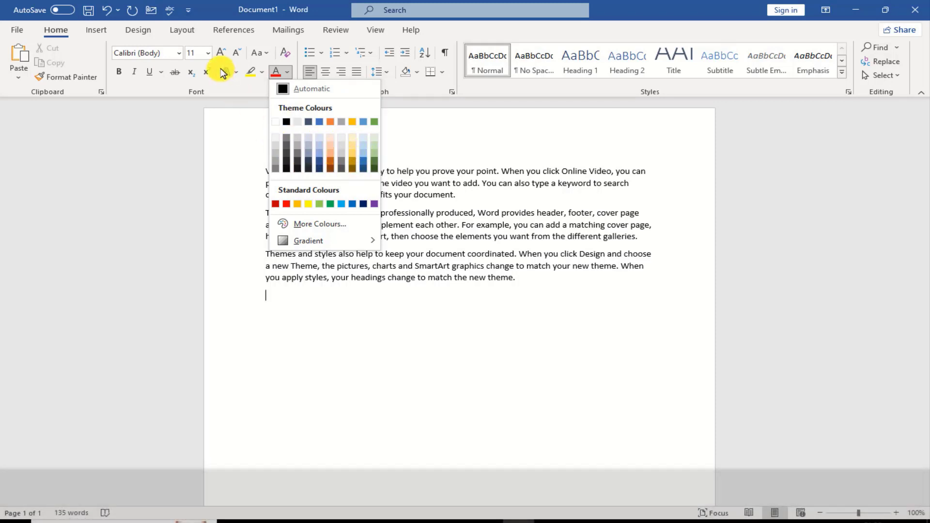
click(139, 30)
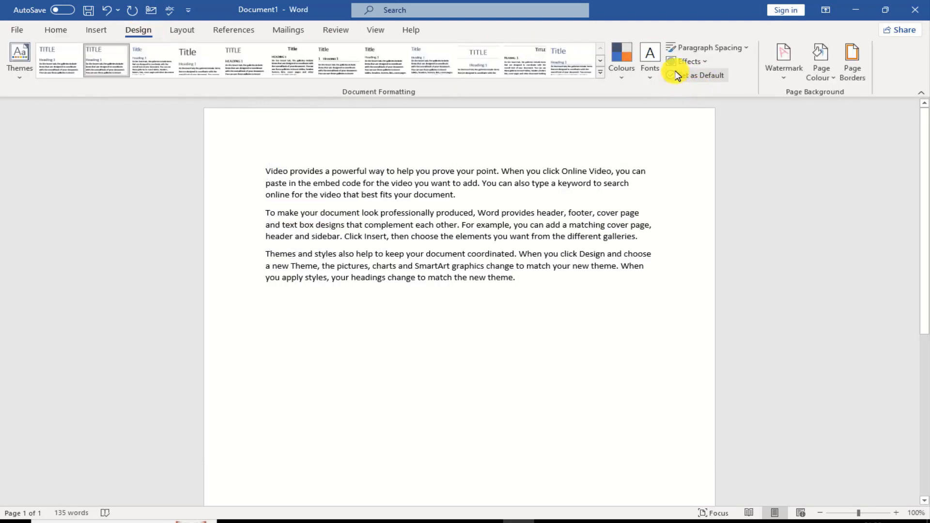
Leave Paragraph Spacing unchanged and apply the Glow Edge theme effects
click(734, 48)
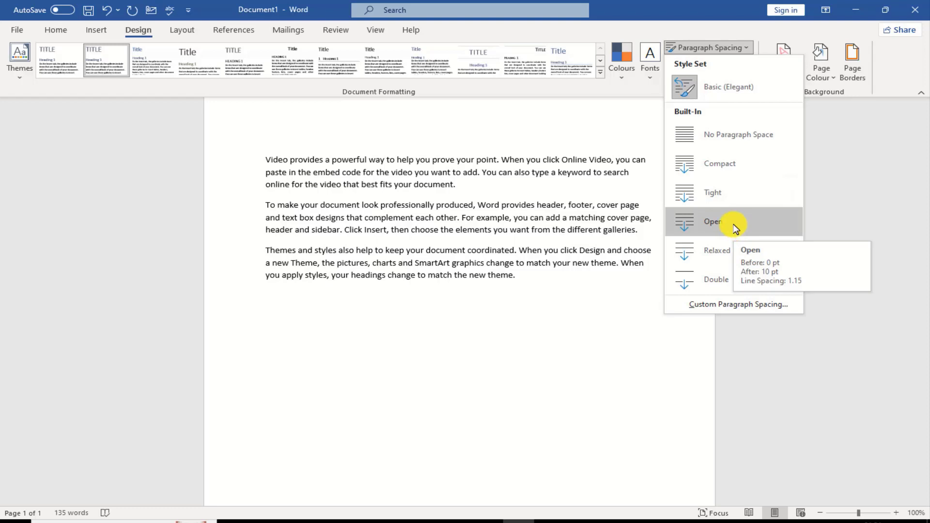
mouse_move(714, 222)
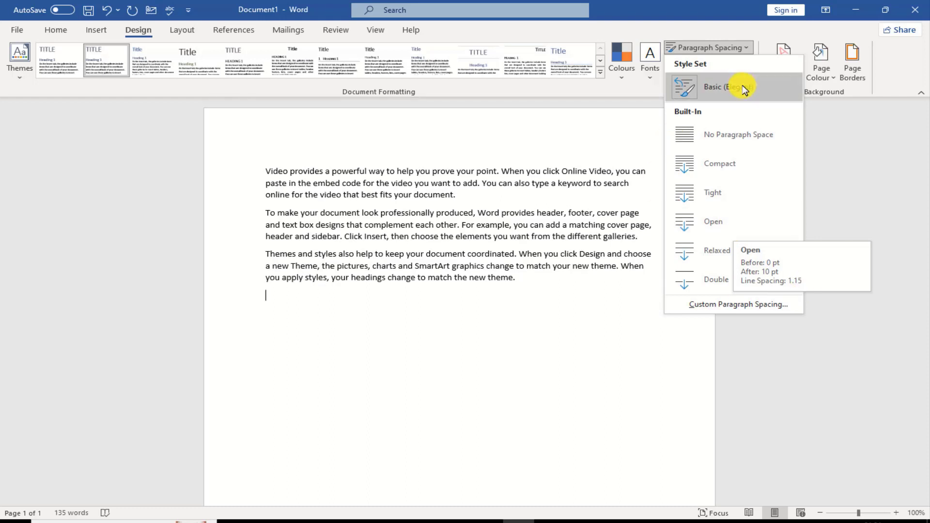
click(737, 51)
click(704, 61)
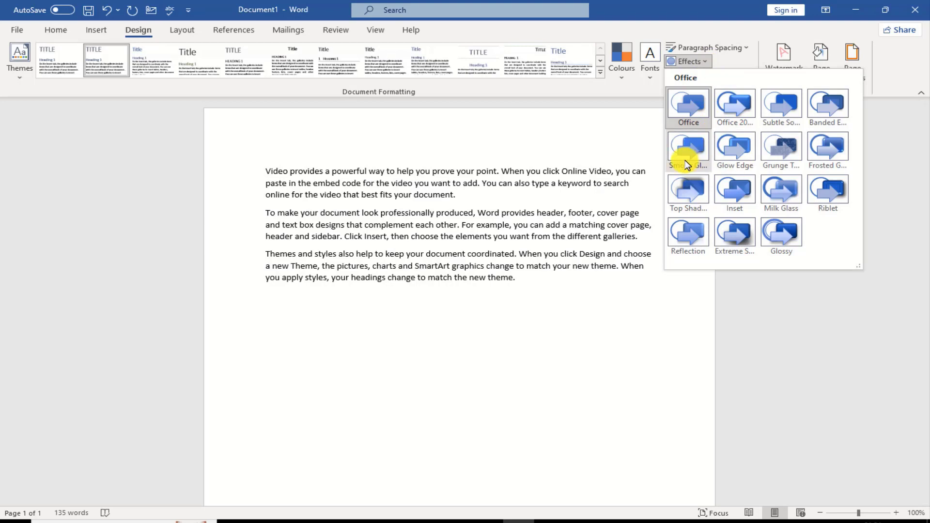
click(740, 155)
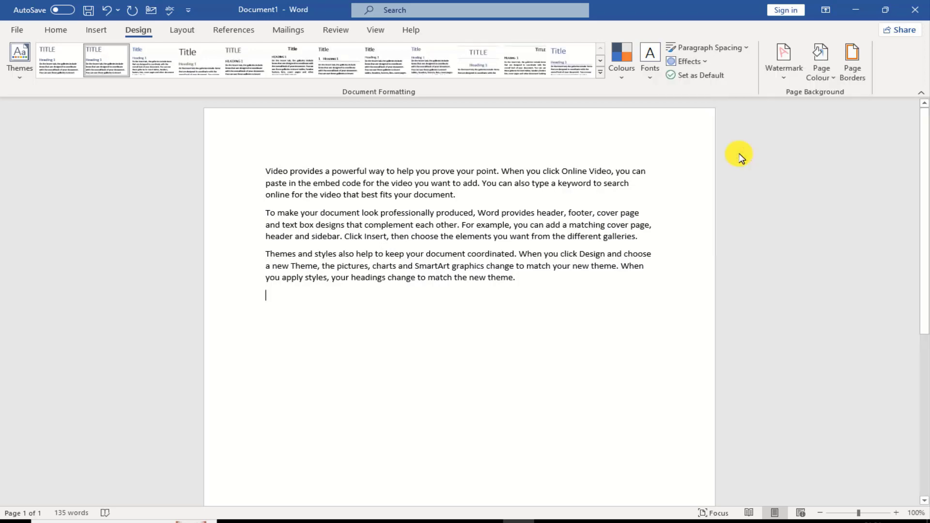
Review the theme effects and fonts lists, then choose Set as Default
click(709, 69)
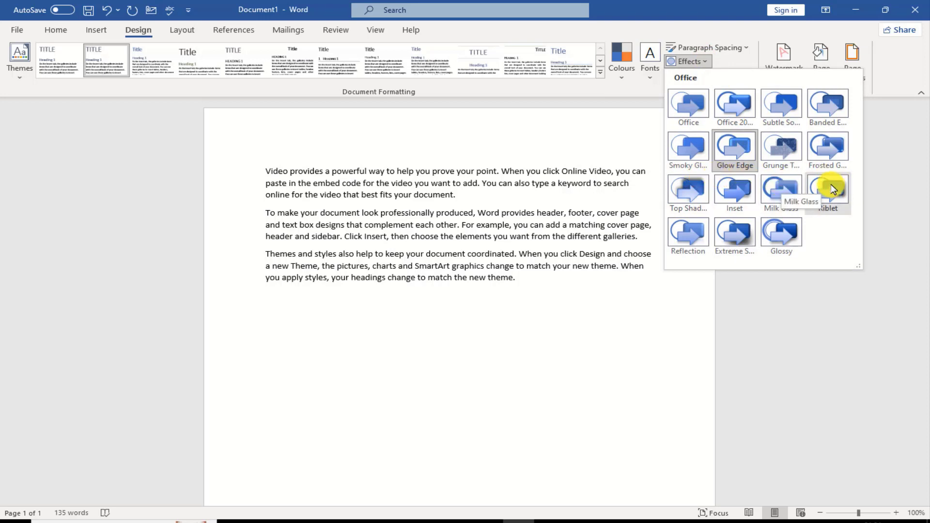
click(650, 72)
click(700, 77)
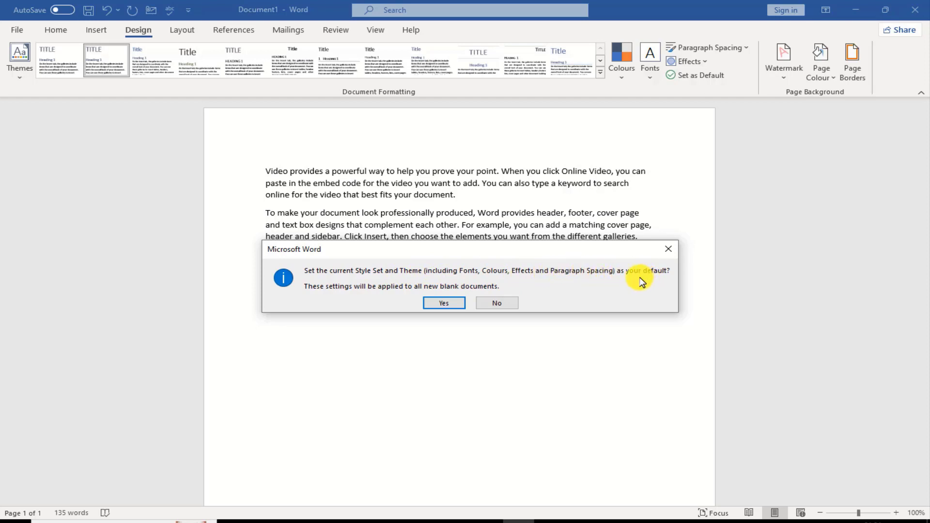
Dismiss the Set as Default prompt and cancel Customise Colours, leaving theme colours unchanged
click(445, 305)
click(480, 304)
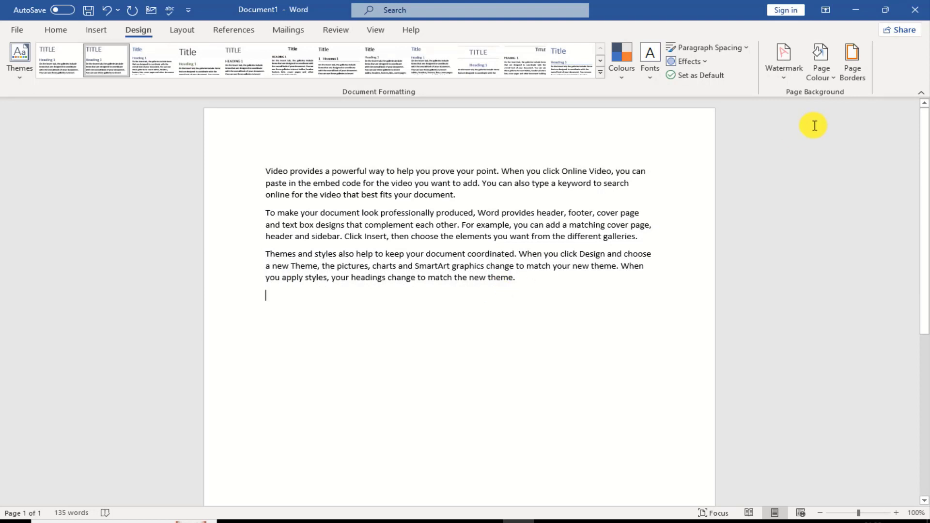
click(629, 80)
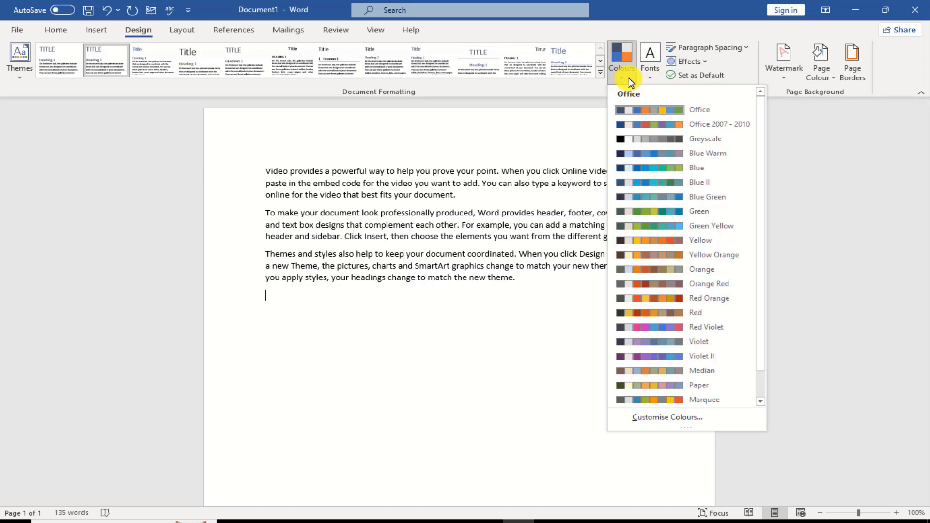
click(651, 418)
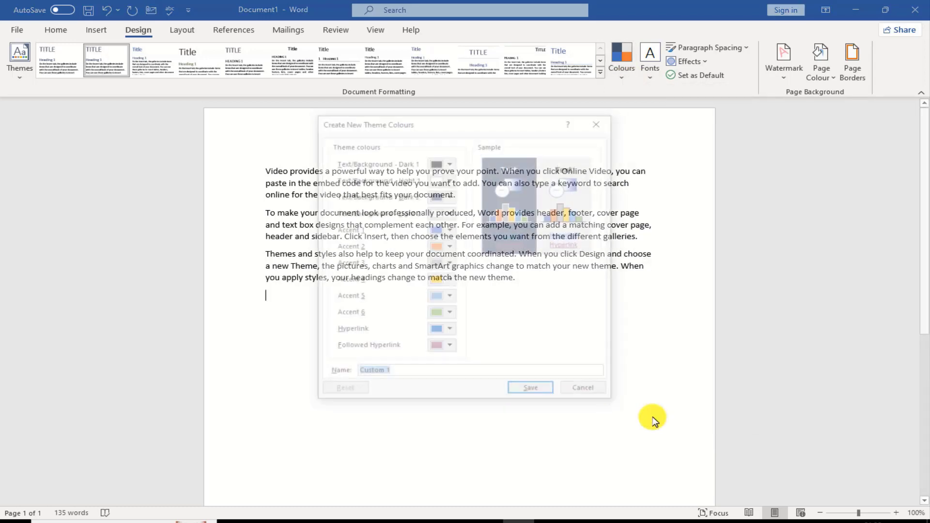
click(592, 389)
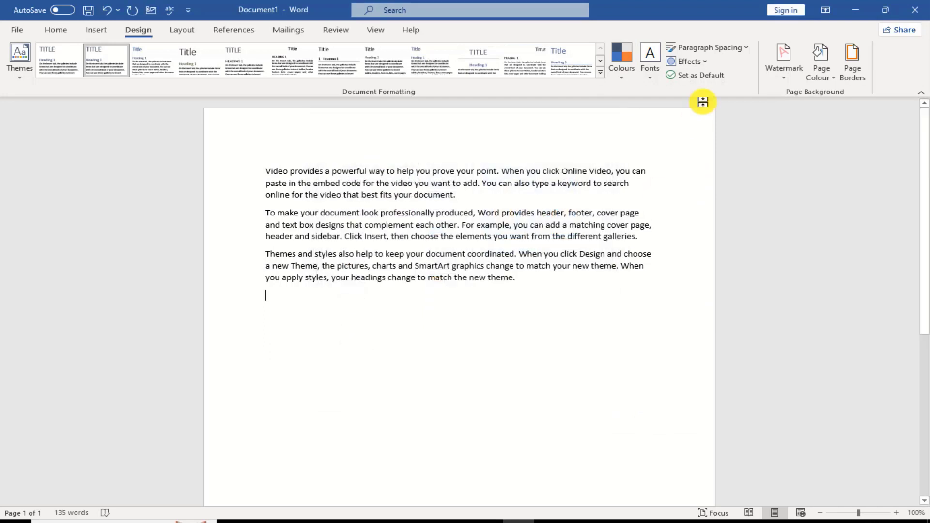
click(782, 73)
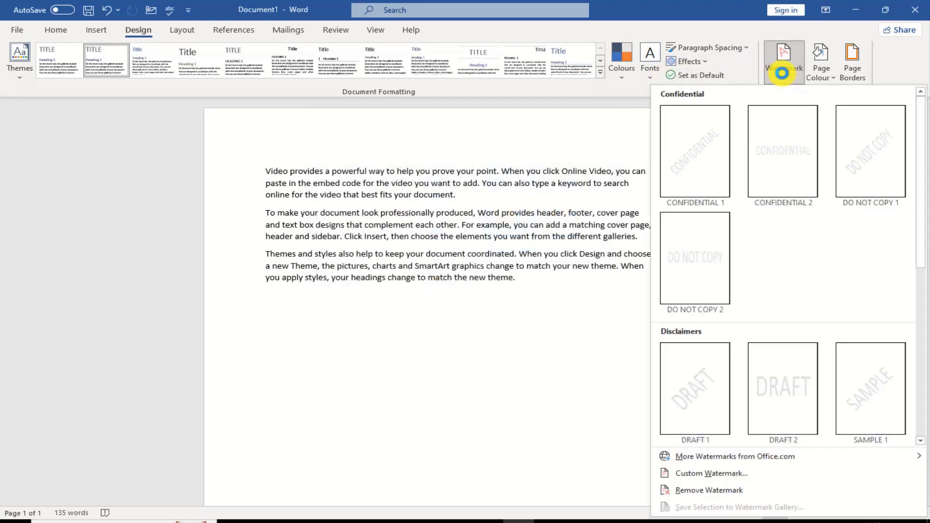
click(782, 73)
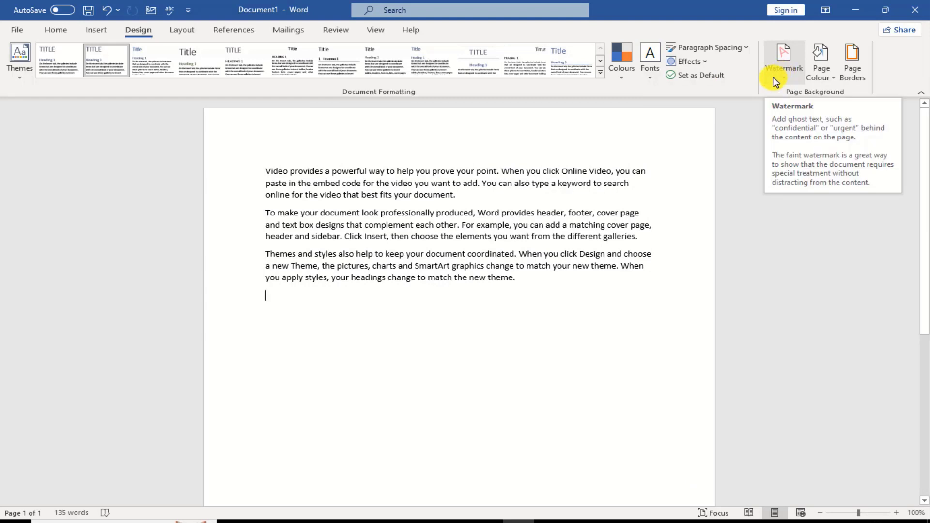
click(782, 81)
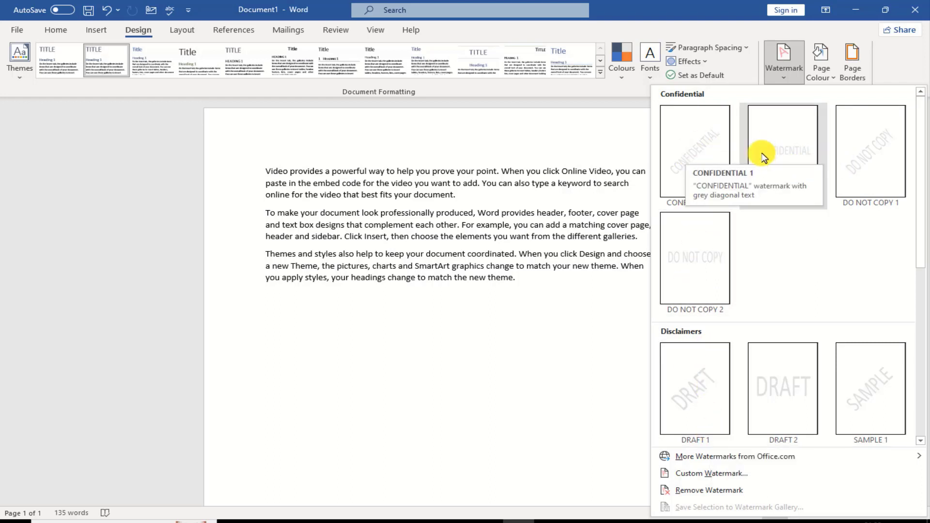
click(717, 148)
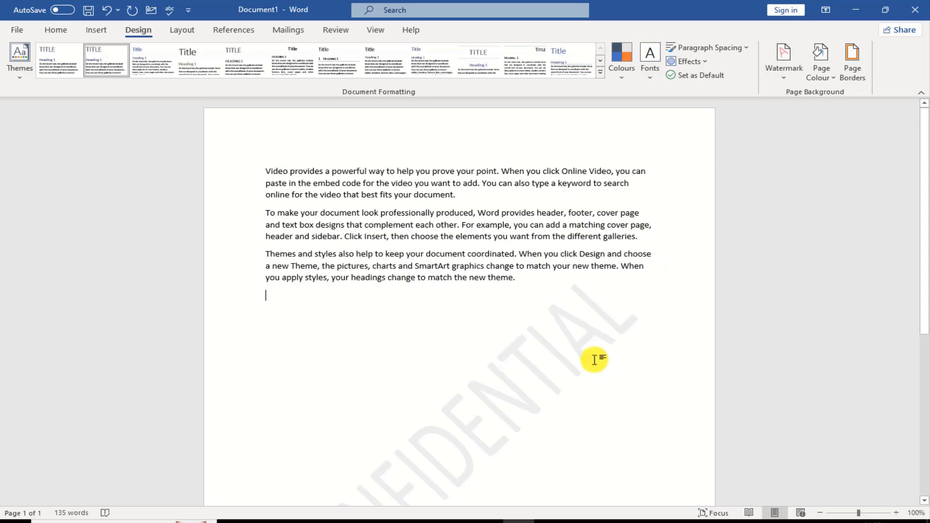
scroll(590, 352, down, 5)
scroll(589, 352, up, 3)
scroll(588, 353, up, 1)
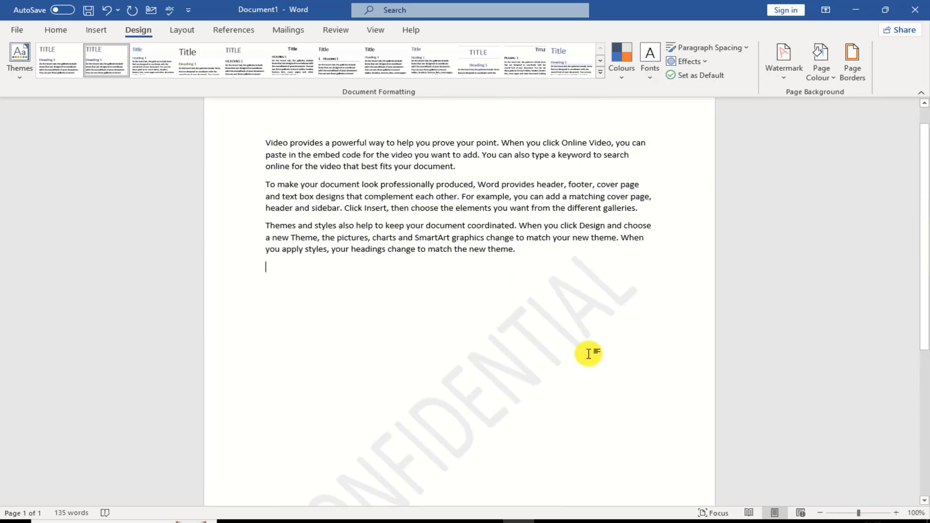
scroll(588, 352, up, 1)
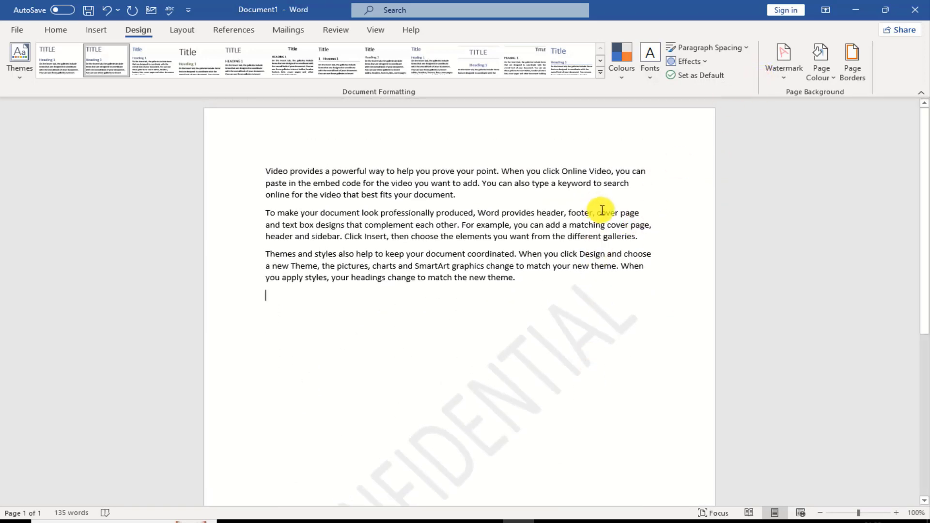
key(ctrl+z)
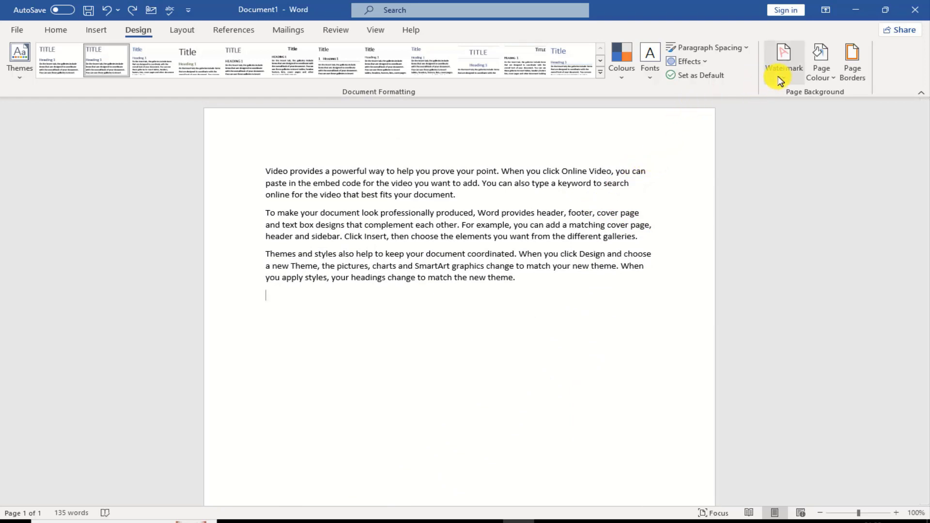
Choose Picture watermark in Custom Watermark, then cancel picking a picture from file
click(780, 75)
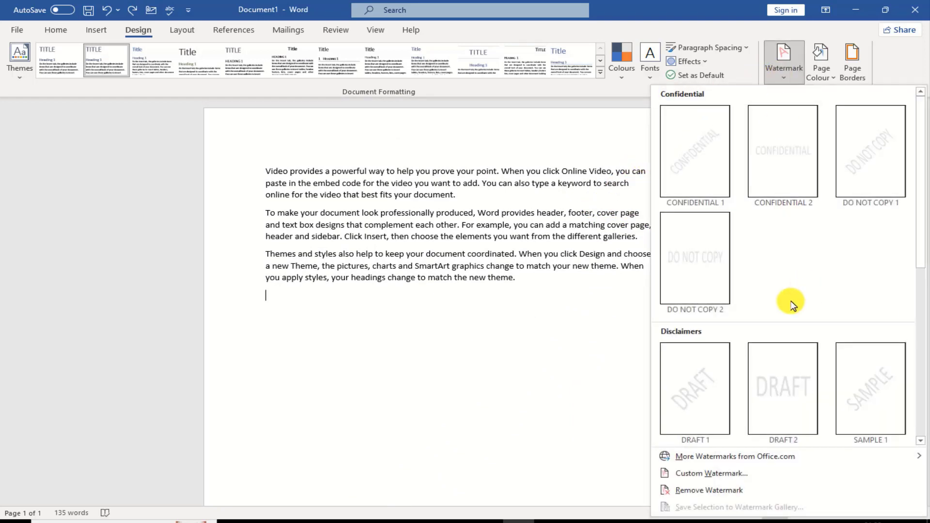
scroll(785, 349, down, 3)
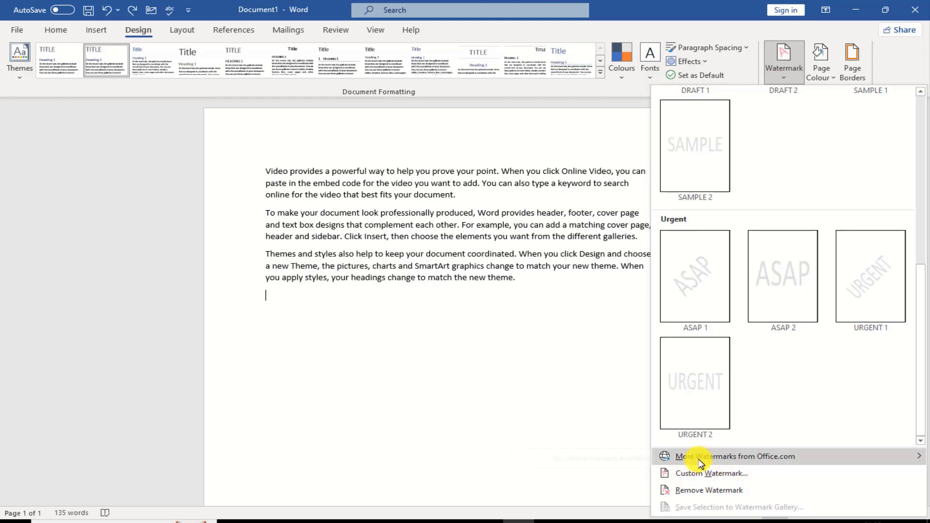
mouse_move(735, 456)
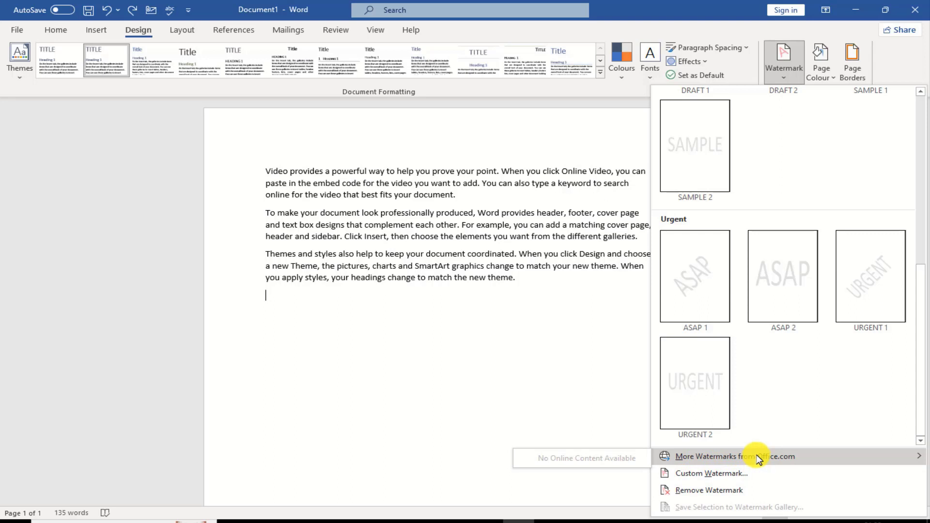
click(734, 479)
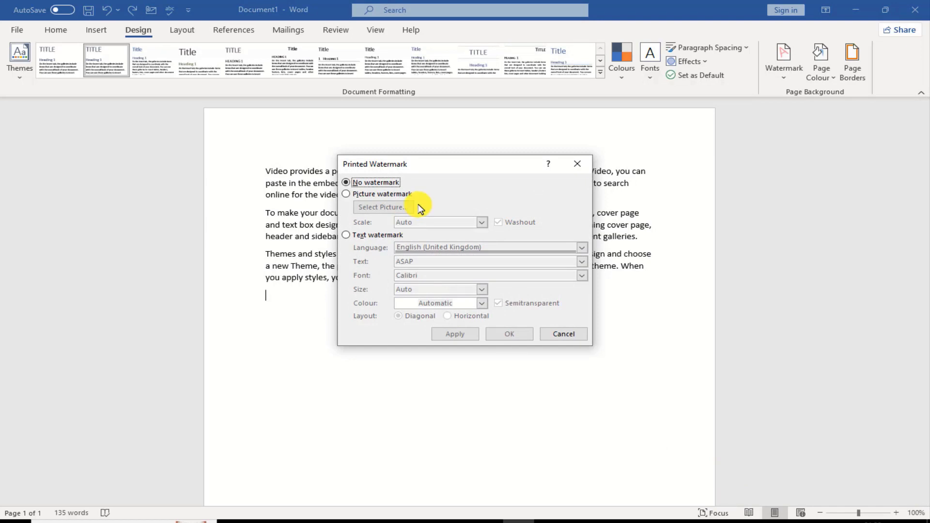
drag(415, 165, 520, 186)
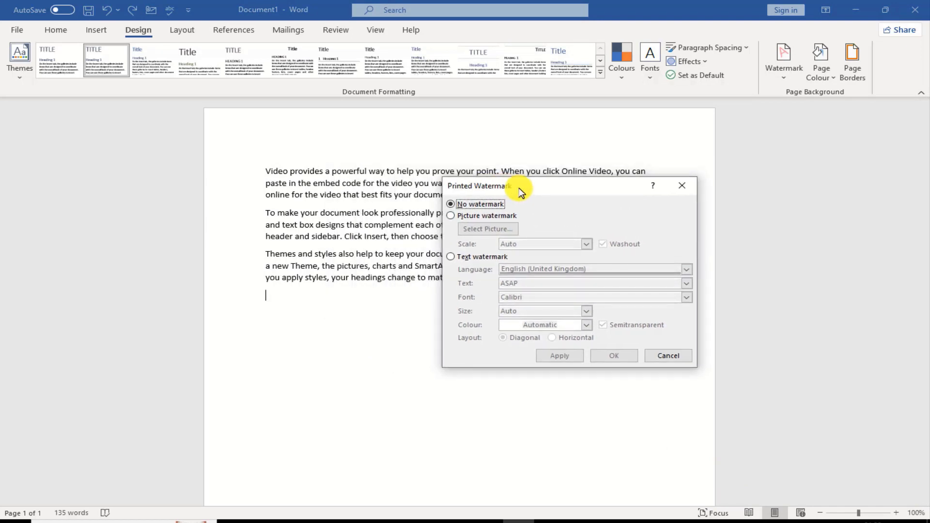
click(455, 217)
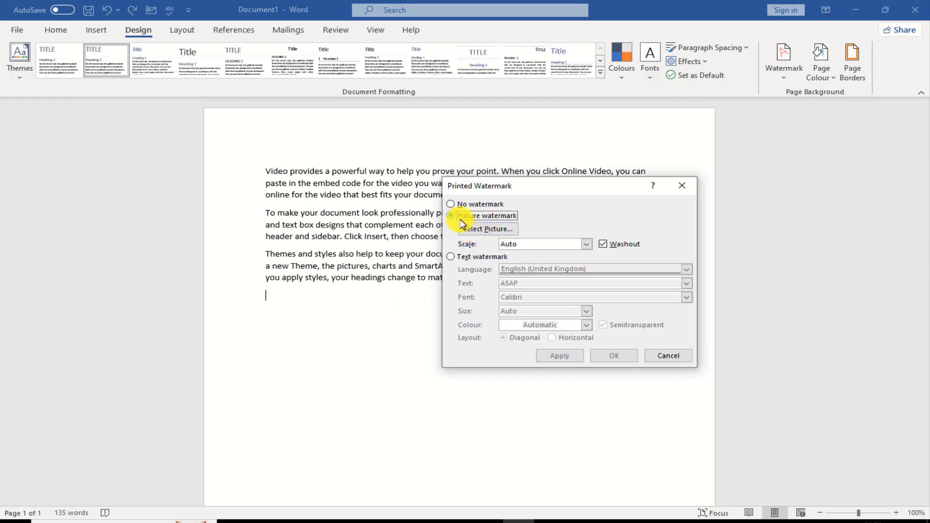
click(479, 228)
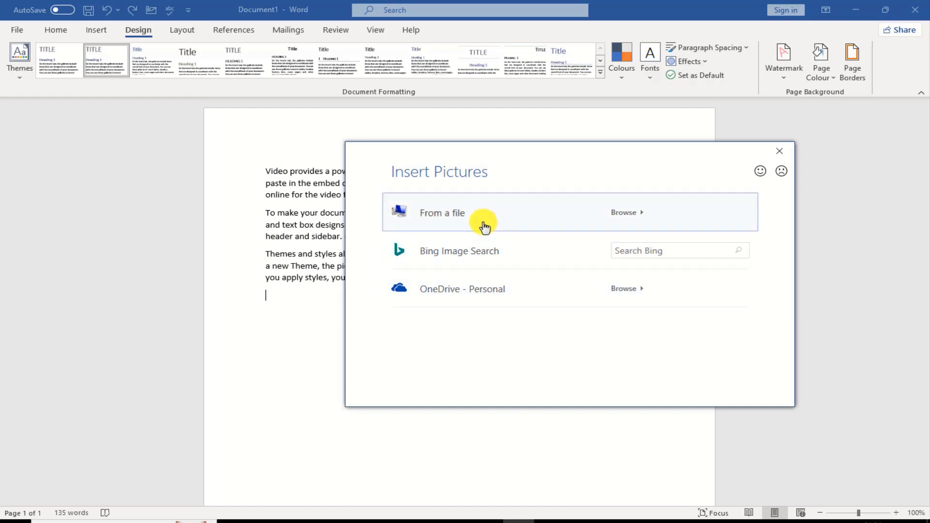
click(579, 214)
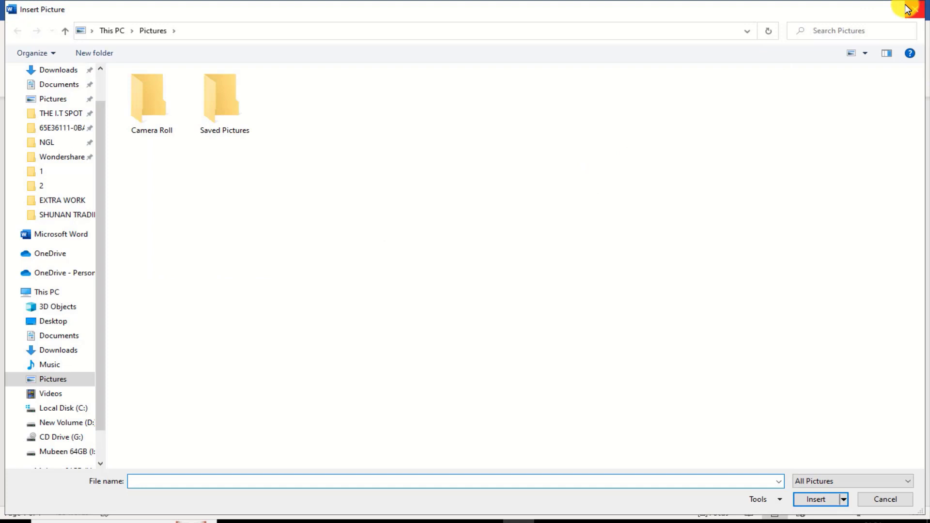
click(911, 7)
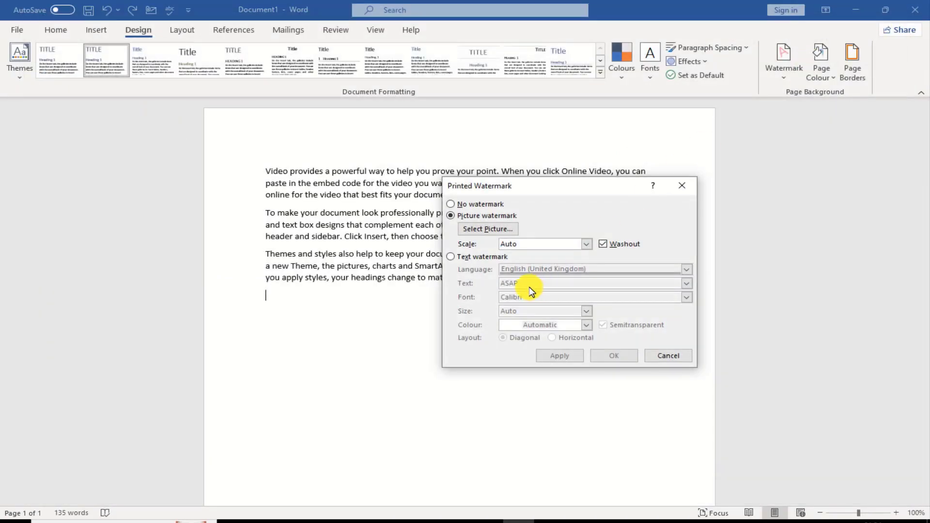
Switch to a text watermark in English (United Kingdom) and replace ASAP with THE IT SPOT
click(451, 258)
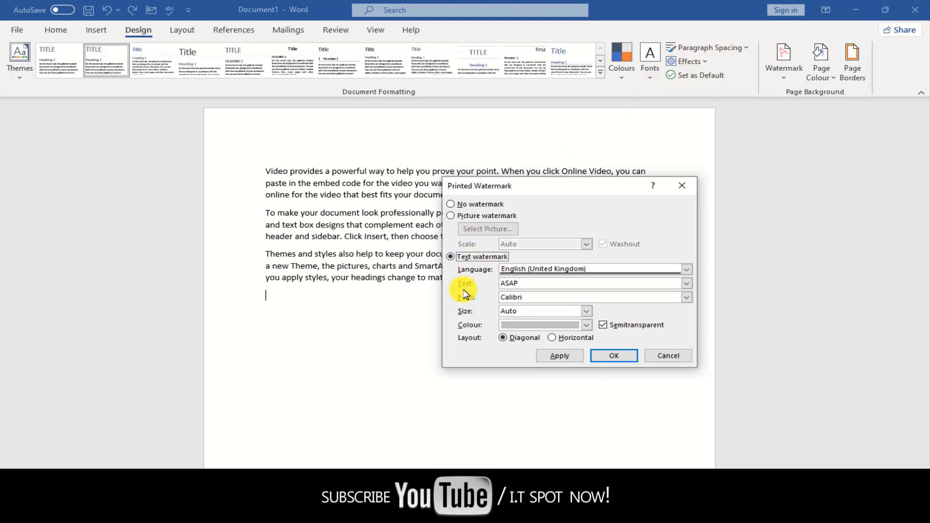
click(607, 272)
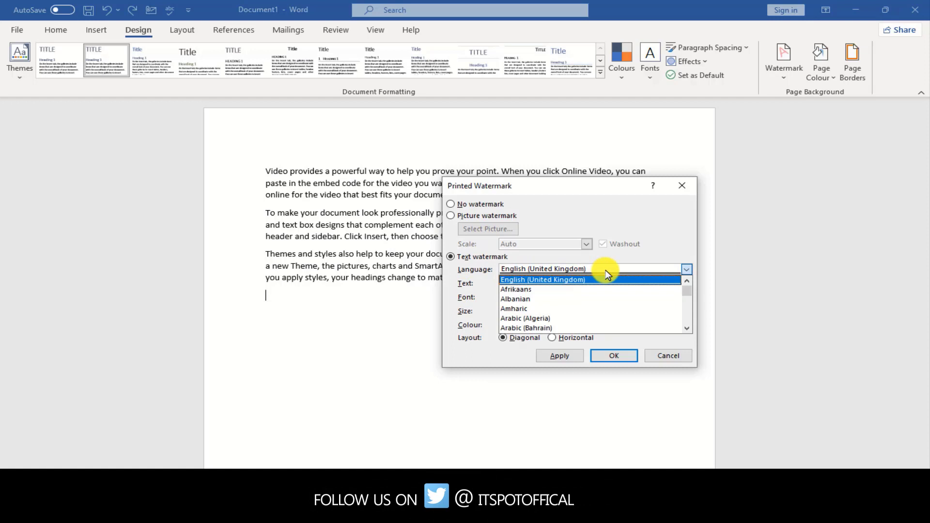
click(607, 272)
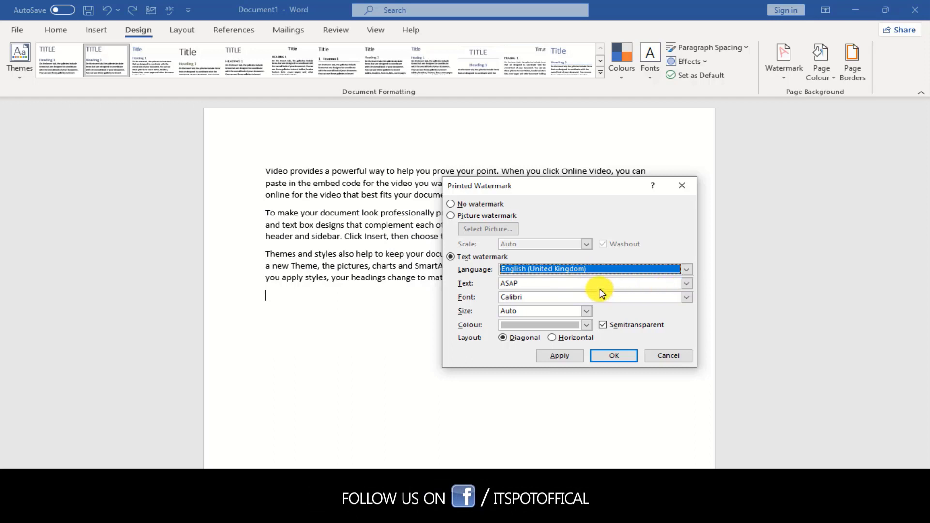
double_click(507, 283)
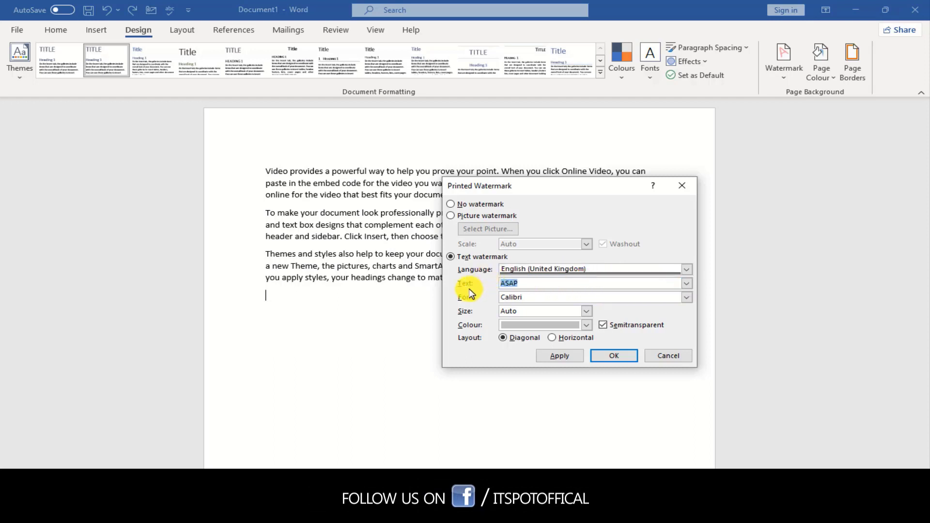
text(THE IT SPOT)
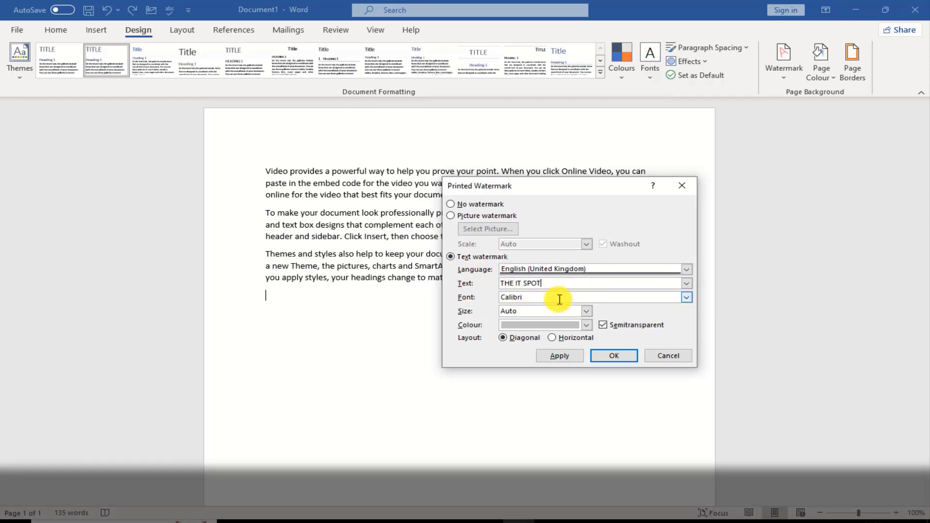
Keep Auto size and Diagonal layout, then apply the watermark and close the dialog
click(586, 312)
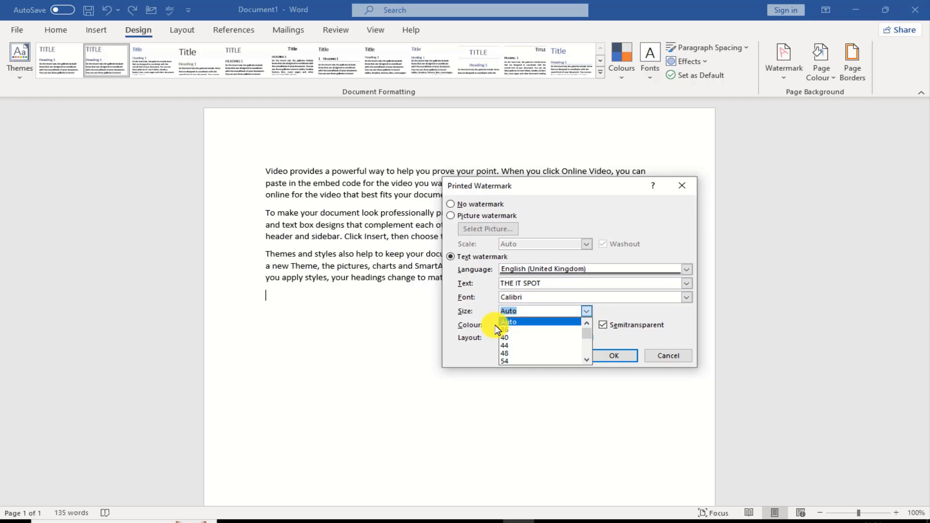
click(530, 323)
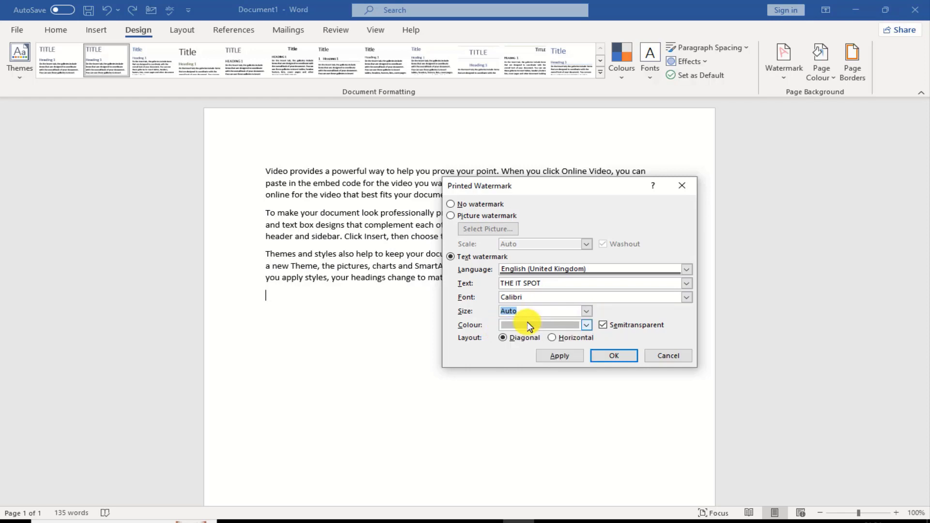
click(500, 342)
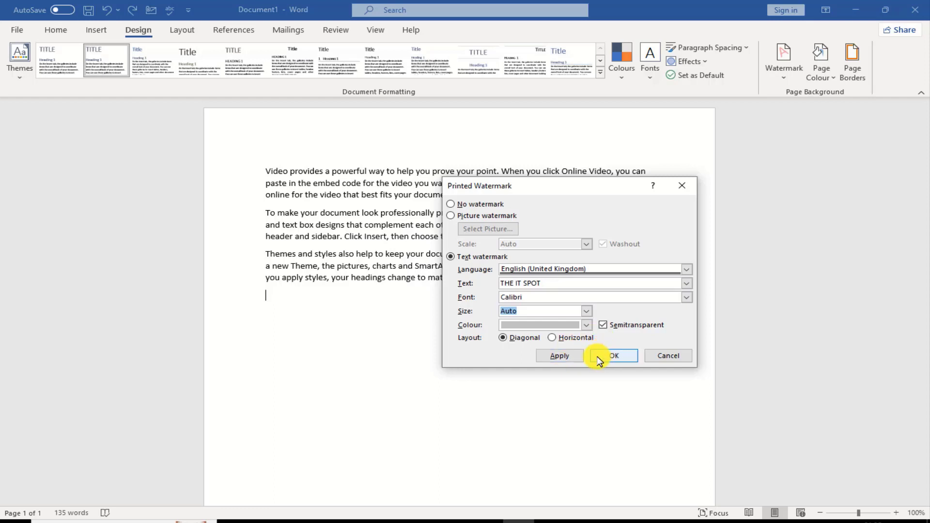
click(559, 356)
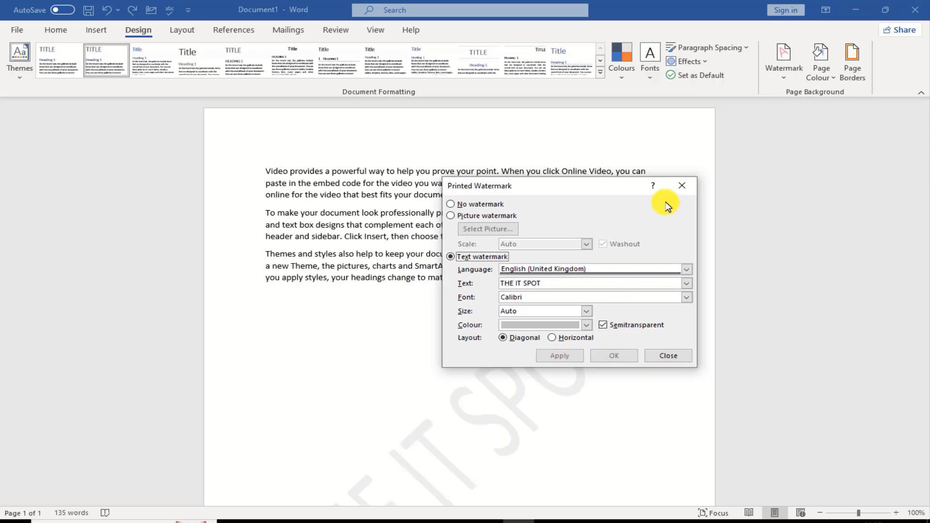
click(681, 189)
scroll(611, 293, down, 5)
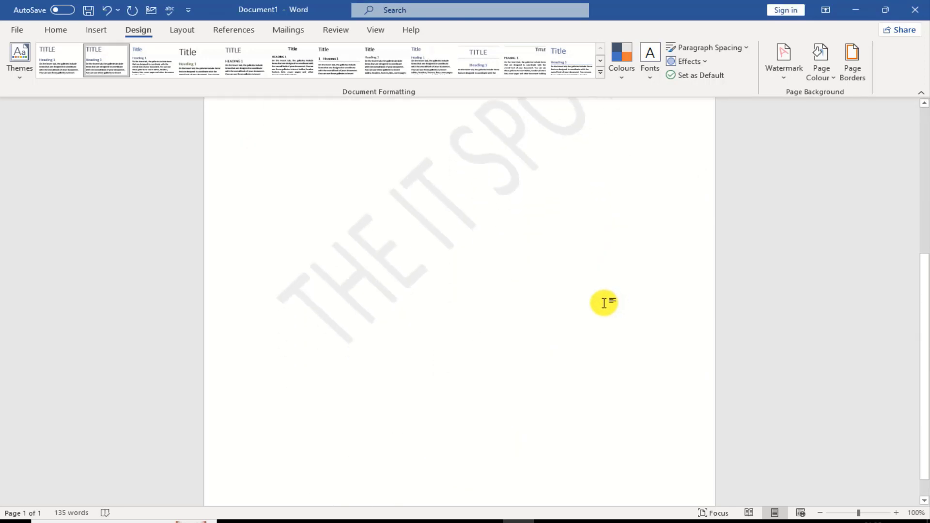
Reopen Custom Watermark, reselect Text watermark and confirm the THE IT SPOT settings with OK
scroll(611, 293, up, 5)
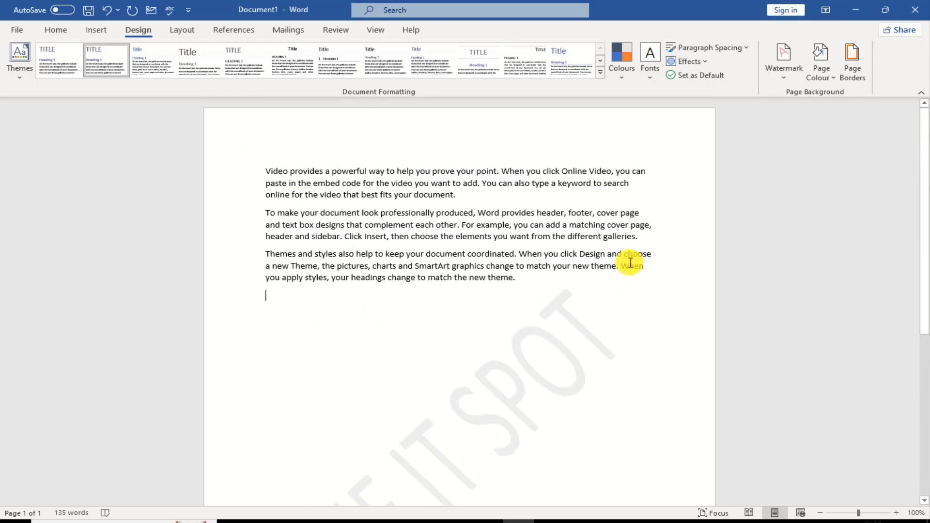
click(785, 70)
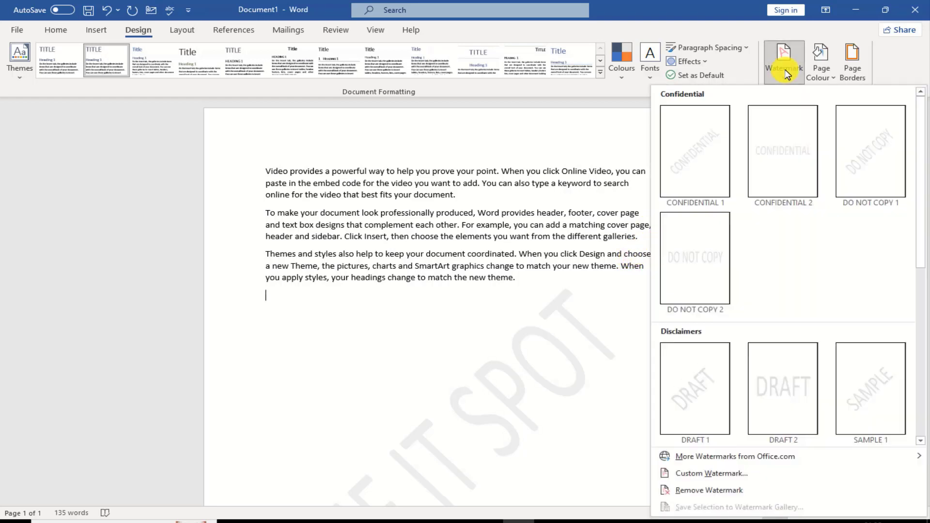
scroll(755, 422, down, 3)
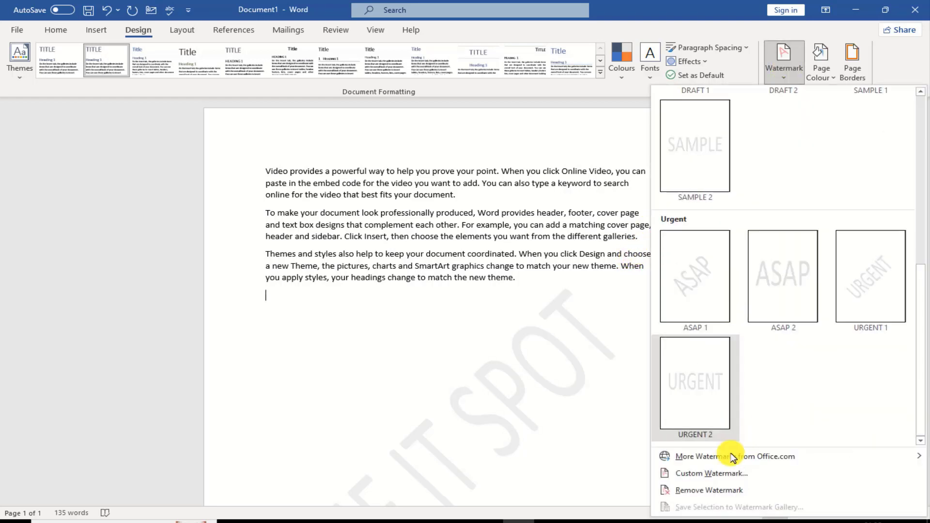
click(731, 473)
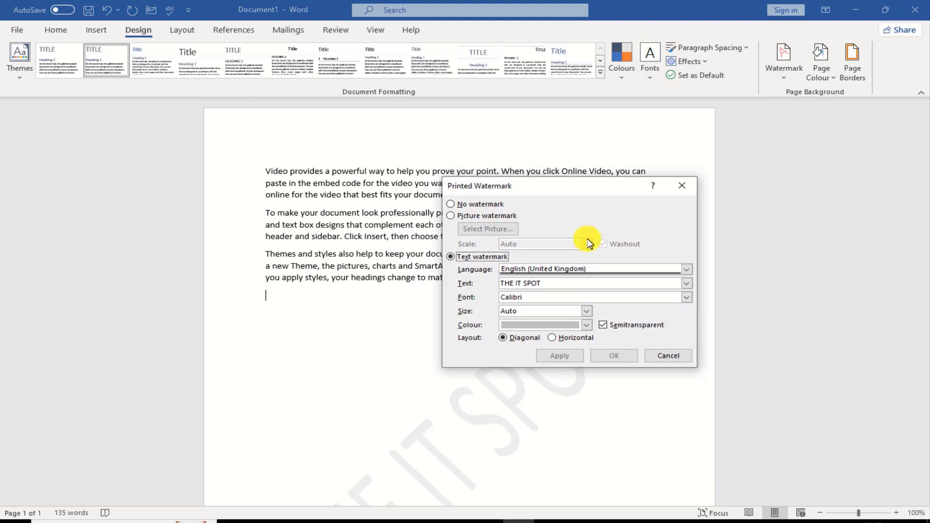
click(468, 257)
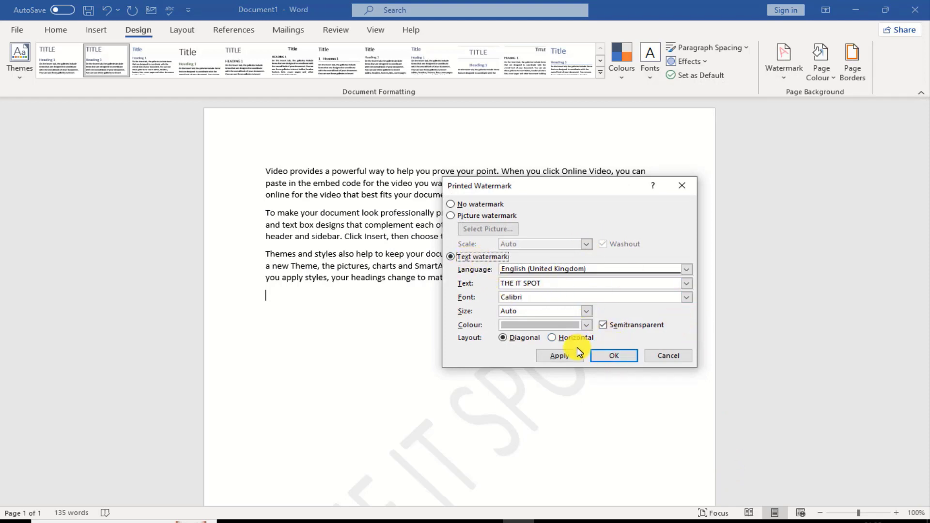
click(616, 361)
click(618, 357)
click(822, 78)
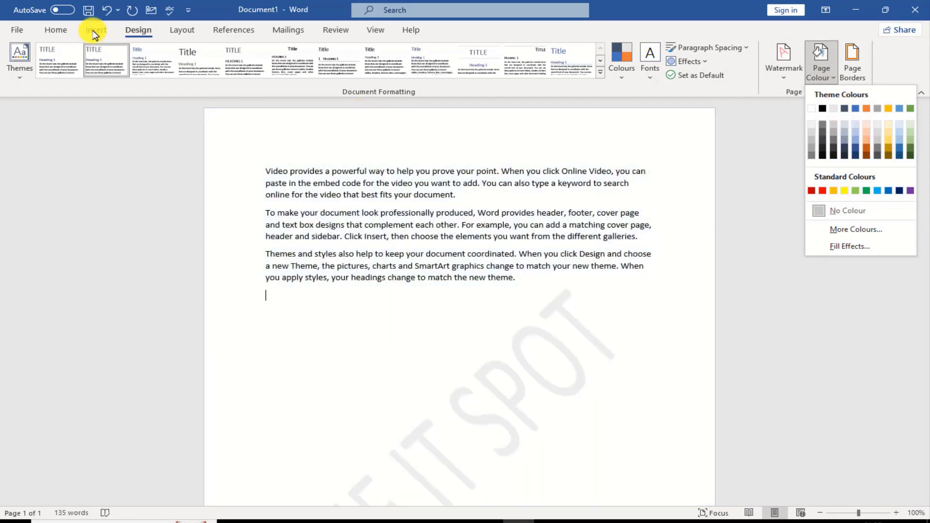
Set the page colour to Blue-Grey, Text 2, Darker 50% and confirm #212934 in More Colours
click(55, 32)
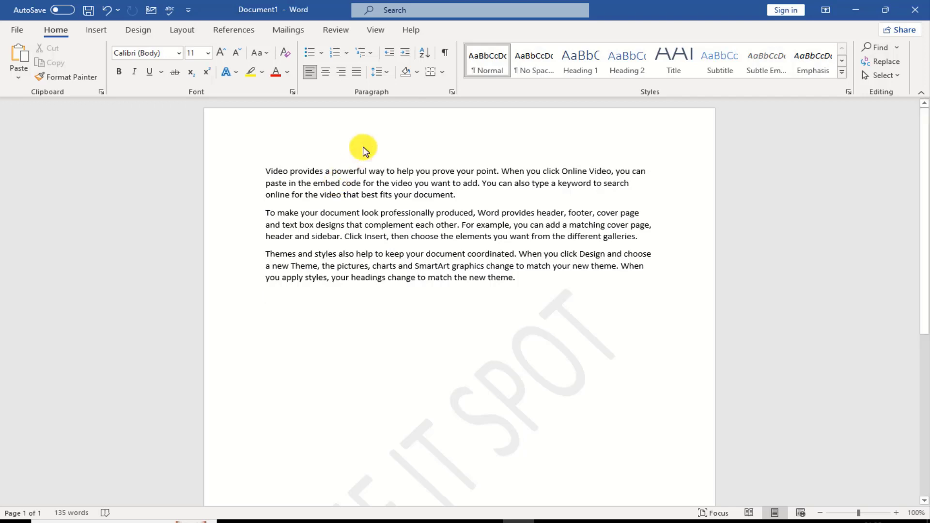
click(138, 31)
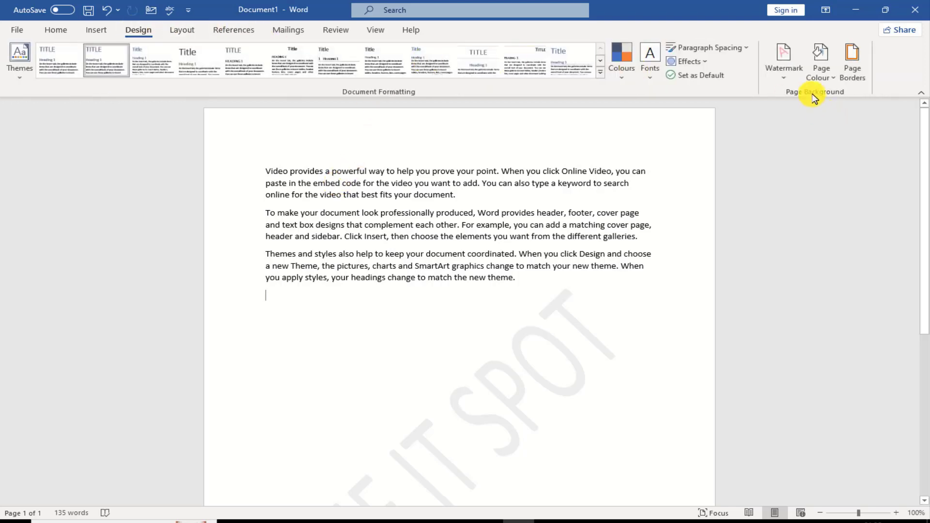
click(821, 68)
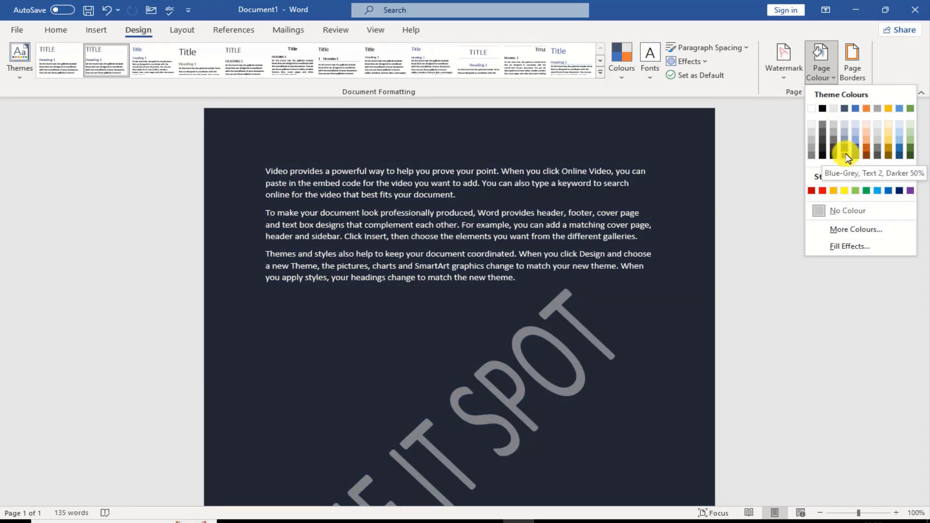
click(847, 156)
click(818, 77)
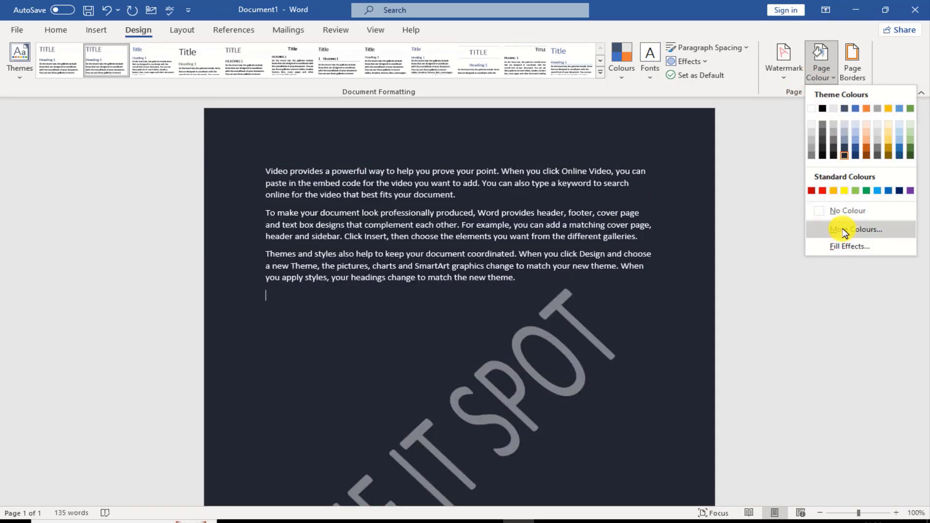
click(843, 225)
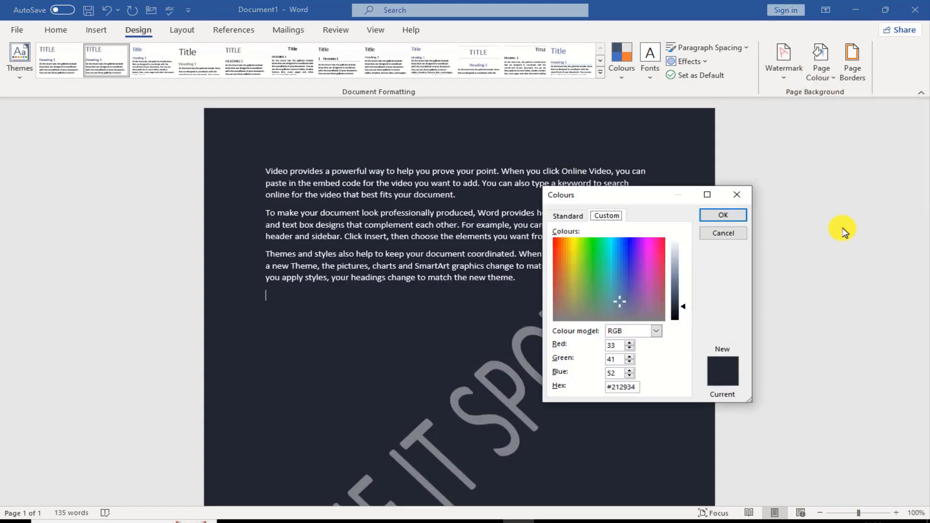
click(568, 217)
click(606, 216)
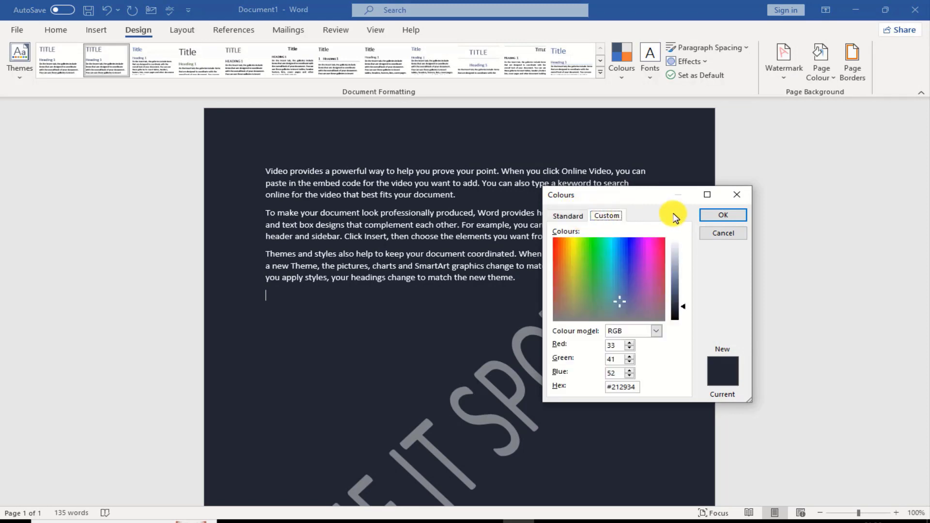
click(733, 215)
click(821, 72)
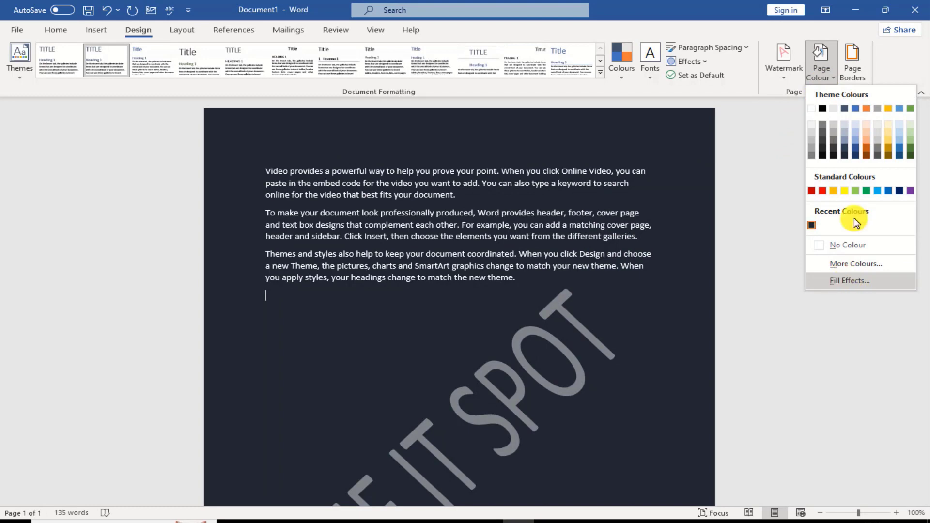
In Fill Effects, try a two-colour red-to-orange gradient for the page background
click(843, 281)
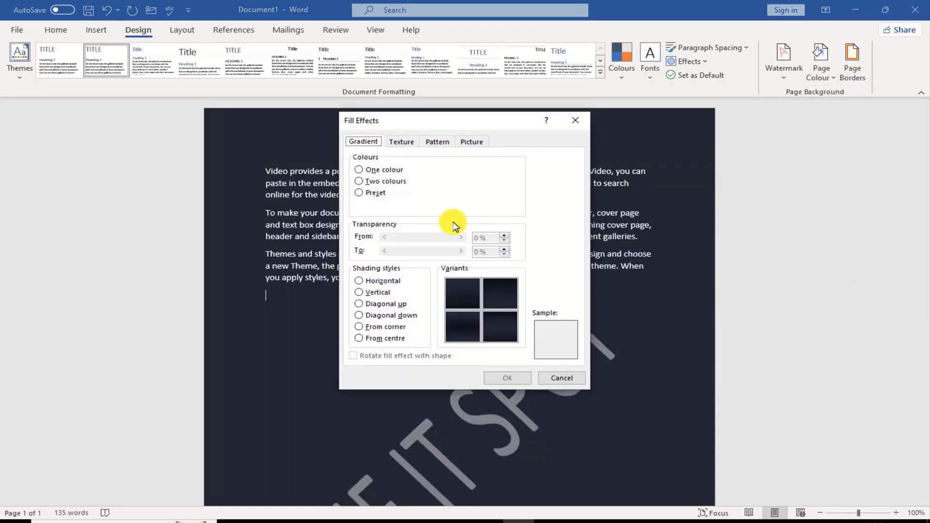
drag(423, 123, 495, 143)
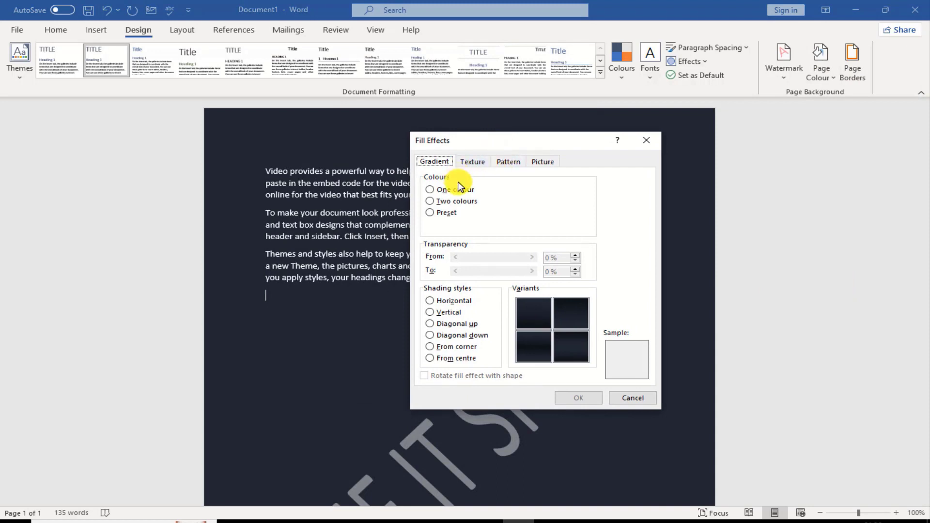
click(431, 189)
click(431, 202)
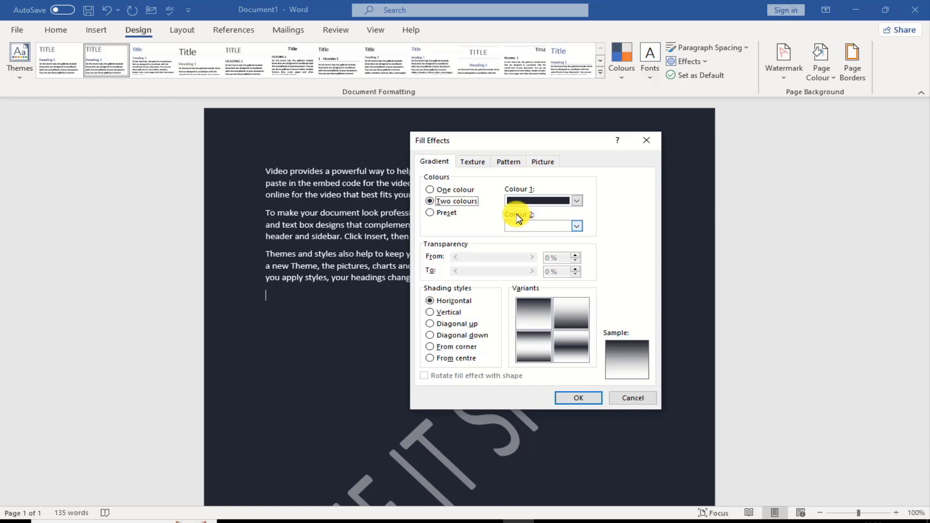
click(576, 204)
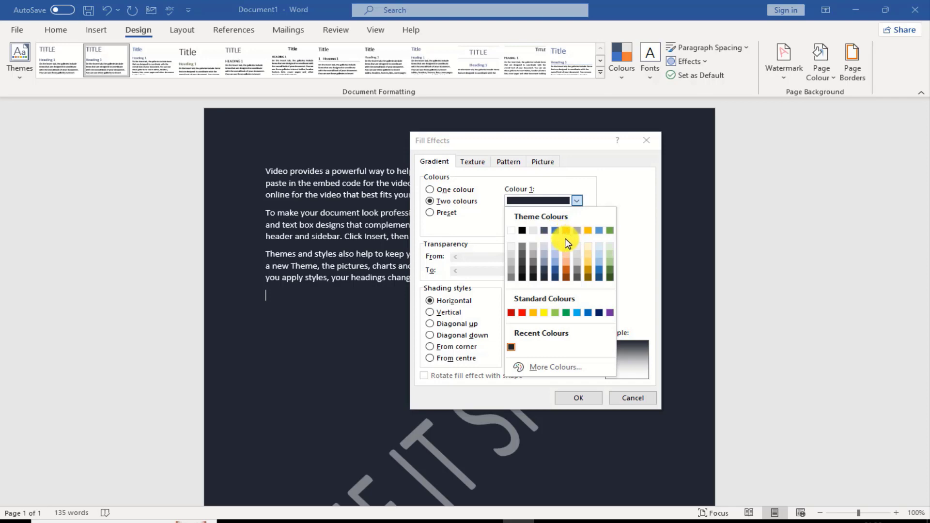
click(521, 312)
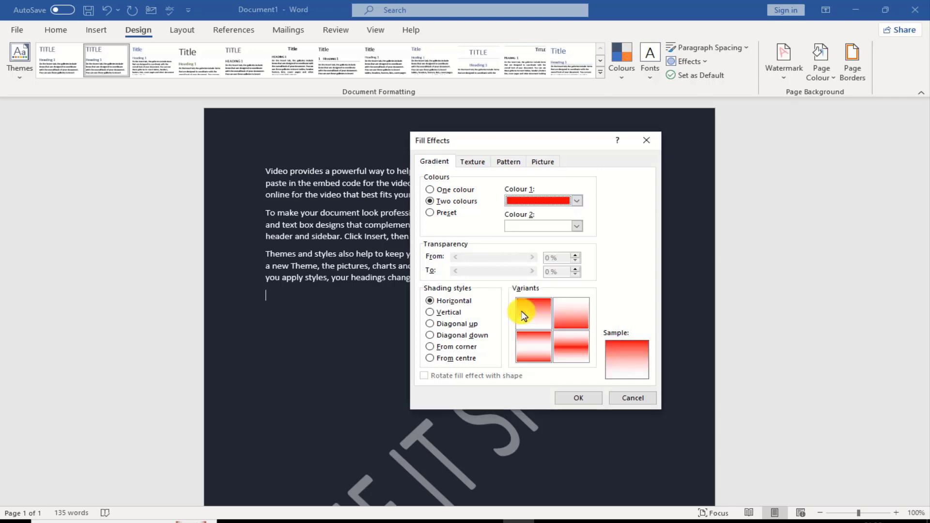
click(577, 226)
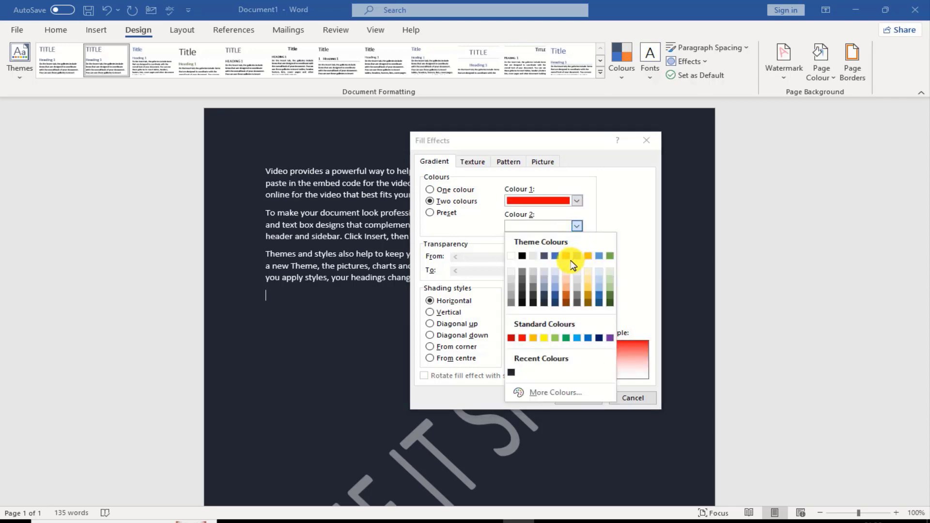
click(568, 257)
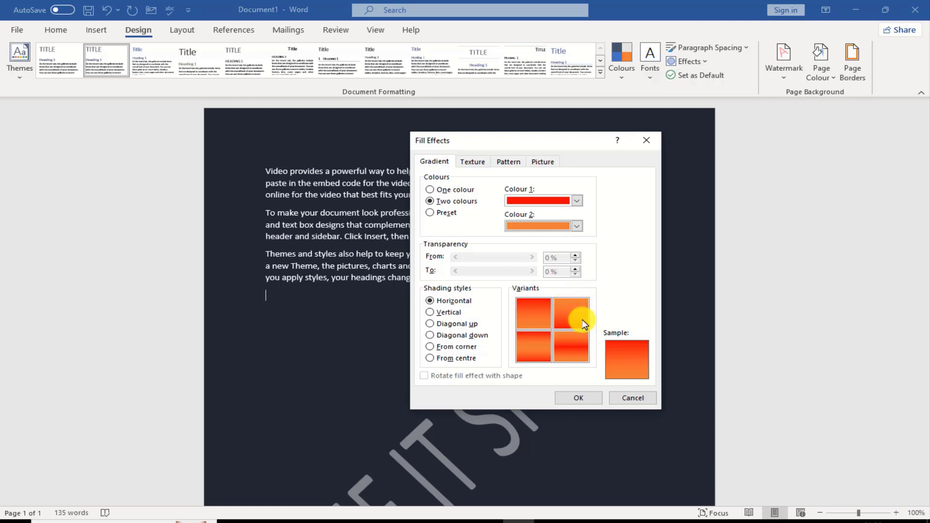
Browse the Texture, Pattern and Picture fill tabs, then cancel without applying any fill
click(473, 163)
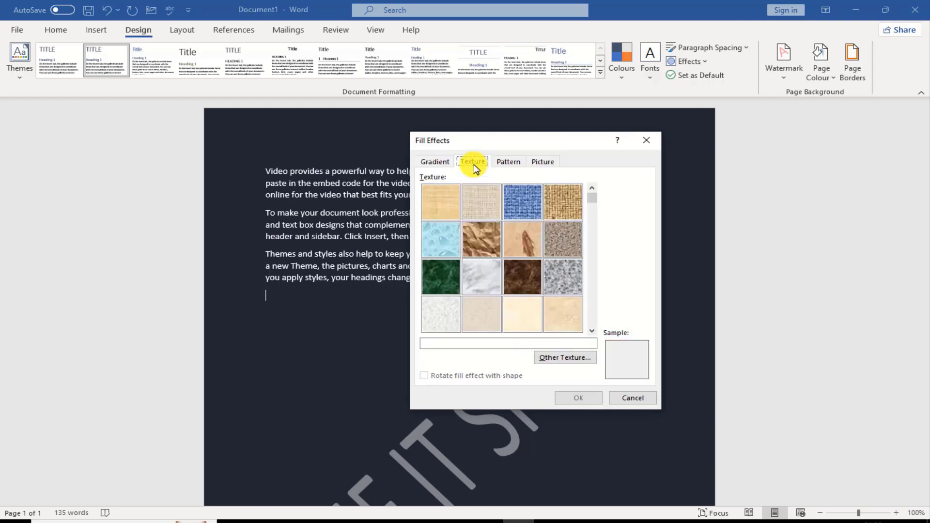
click(509, 163)
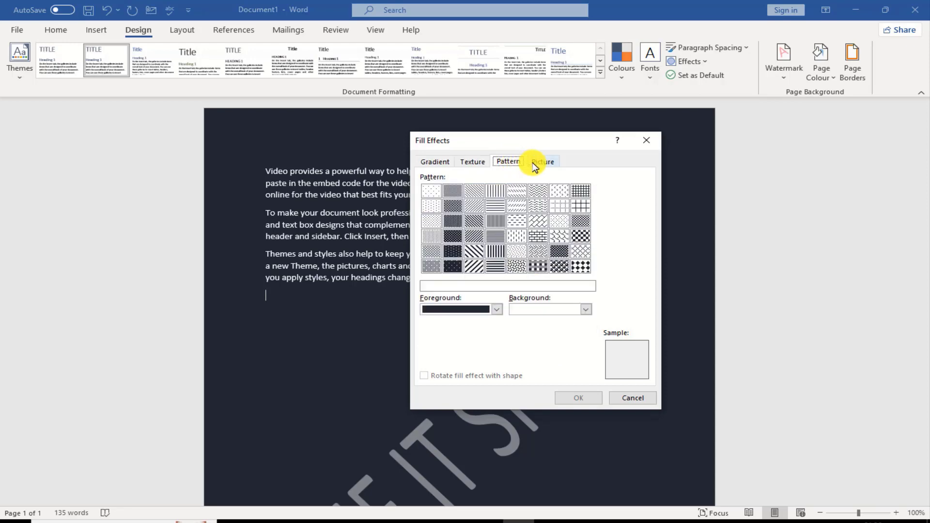
click(535, 165)
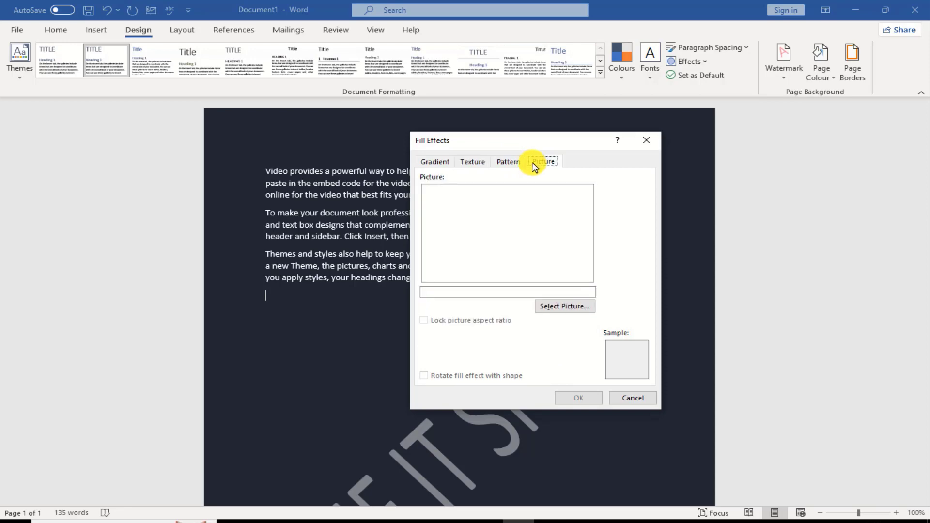
click(628, 400)
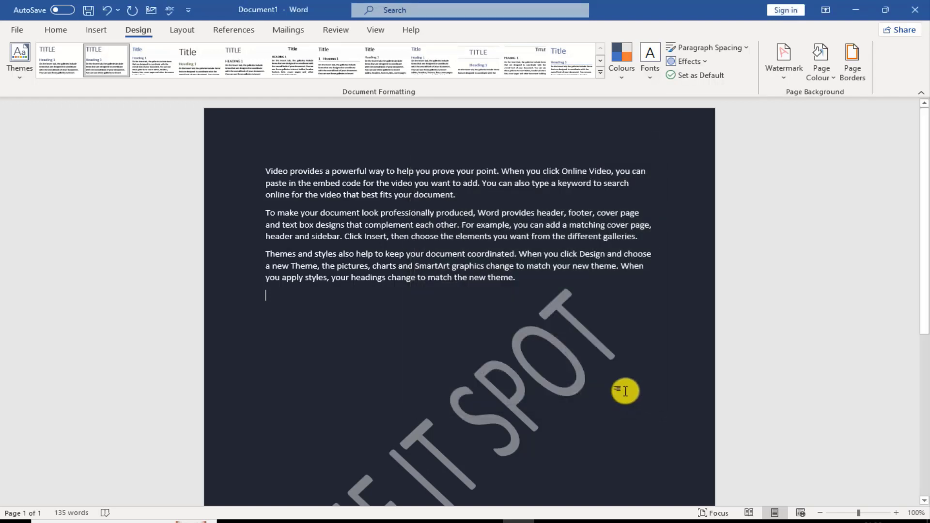
Choose the plain Box setting for the page border after previewing shadow and other styles
click(856, 82)
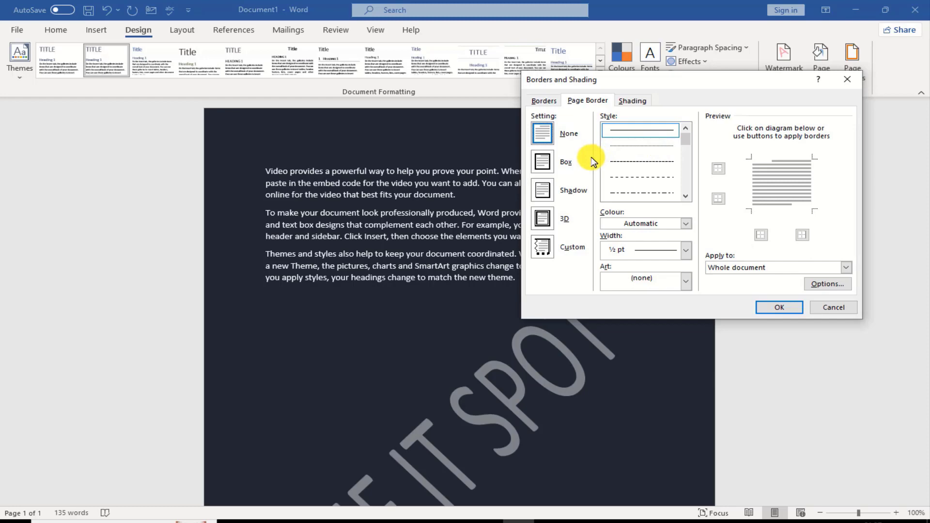
click(543, 163)
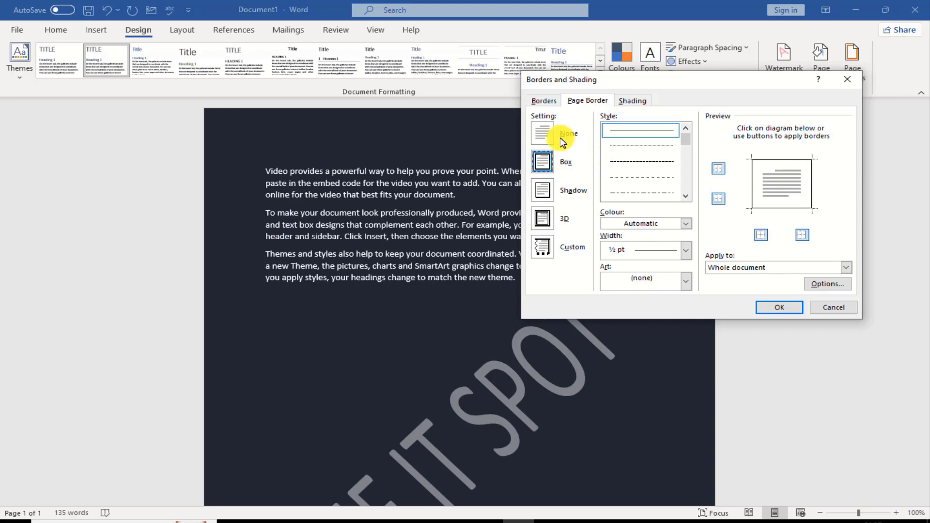
click(572, 193)
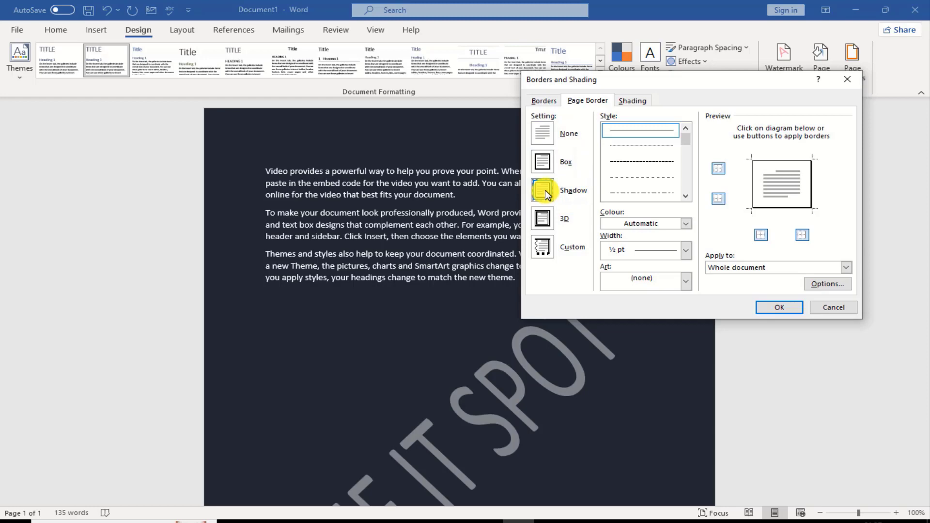
click(561, 167)
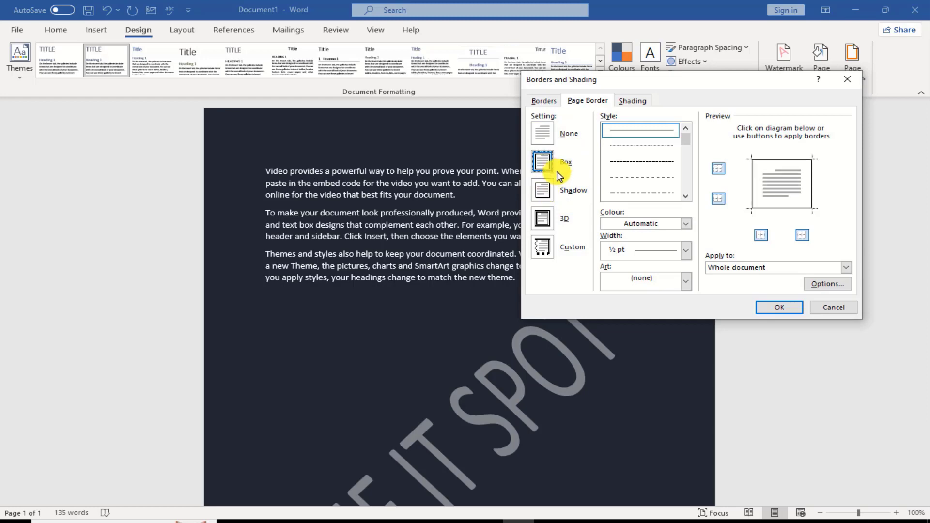
click(544, 221)
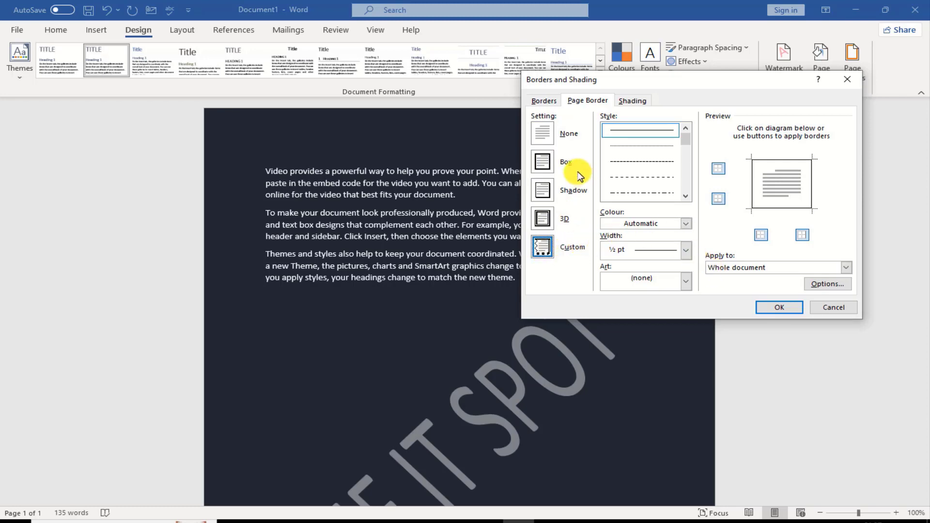
click(627, 101)
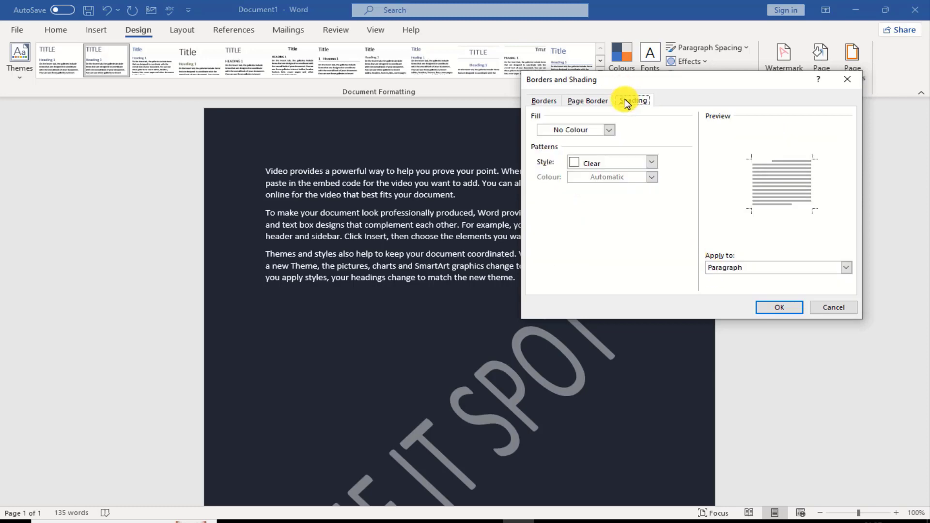
click(587, 100)
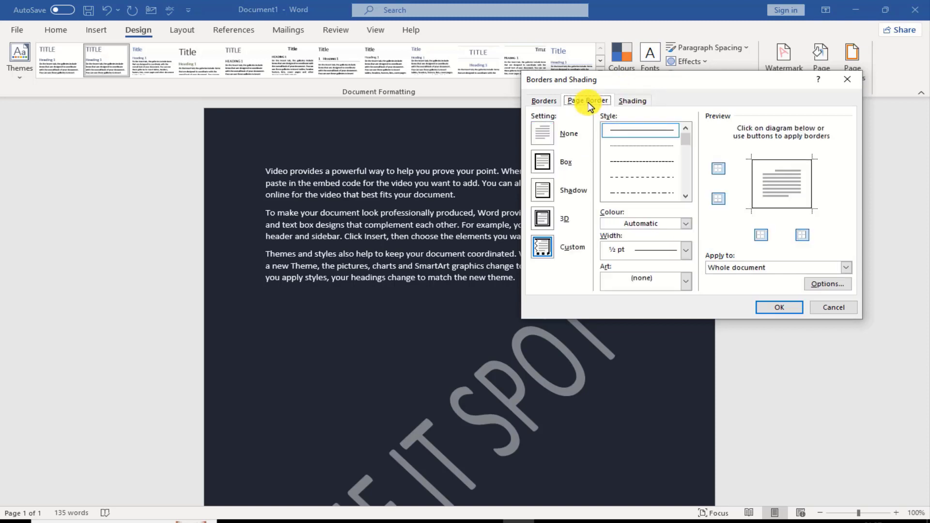
click(561, 161)
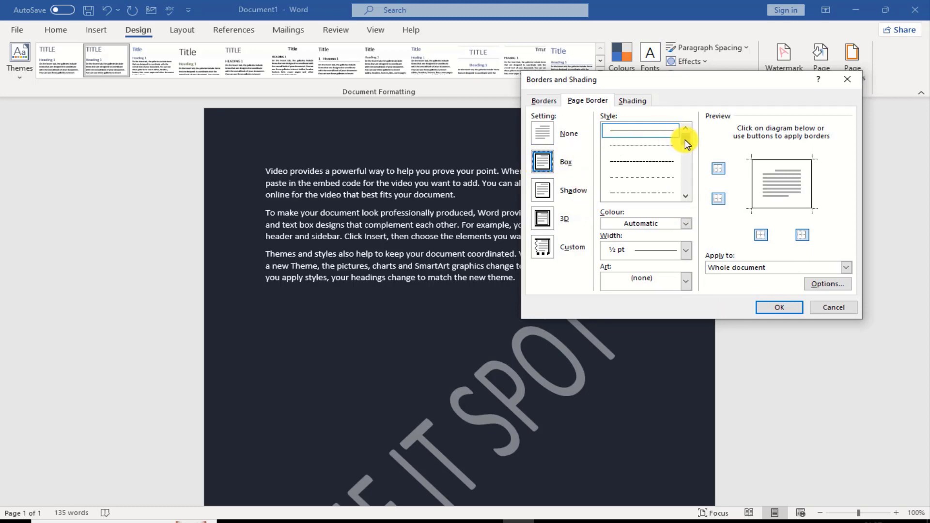
mouse_move(687, 144)
mouse_down()
mouse_move(690, 164)
mouse_move(685, 136)
mouse_up()
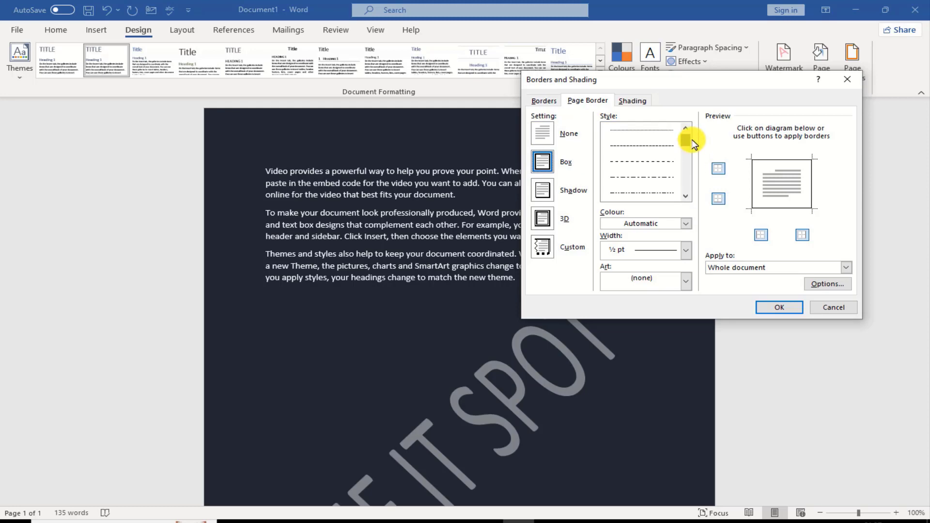
Make the box border white, ¼ pt wide, and apply it to the page
click(686, 224)
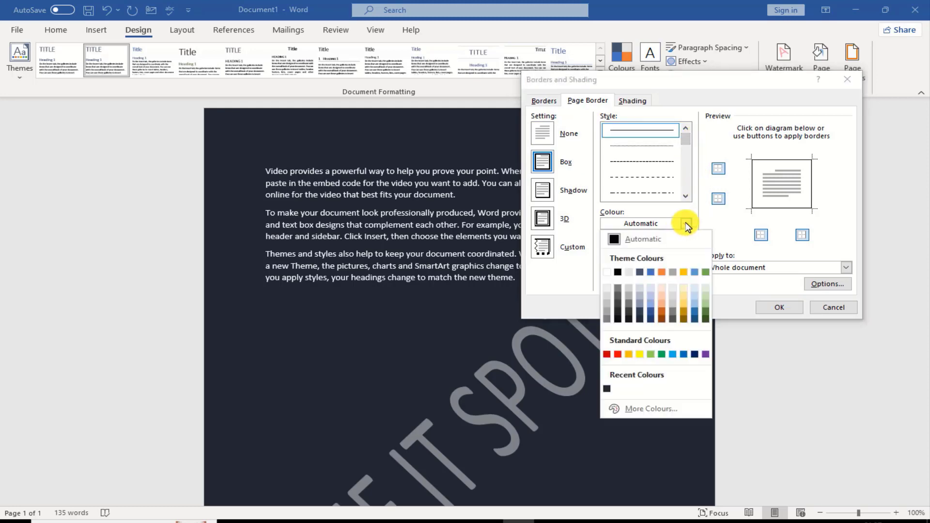
click(606, 272)
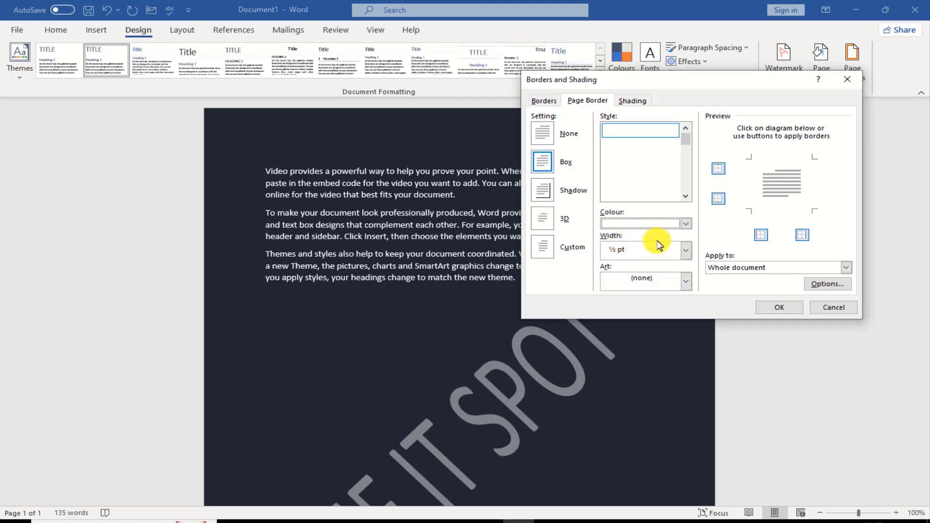
click(686, 251)
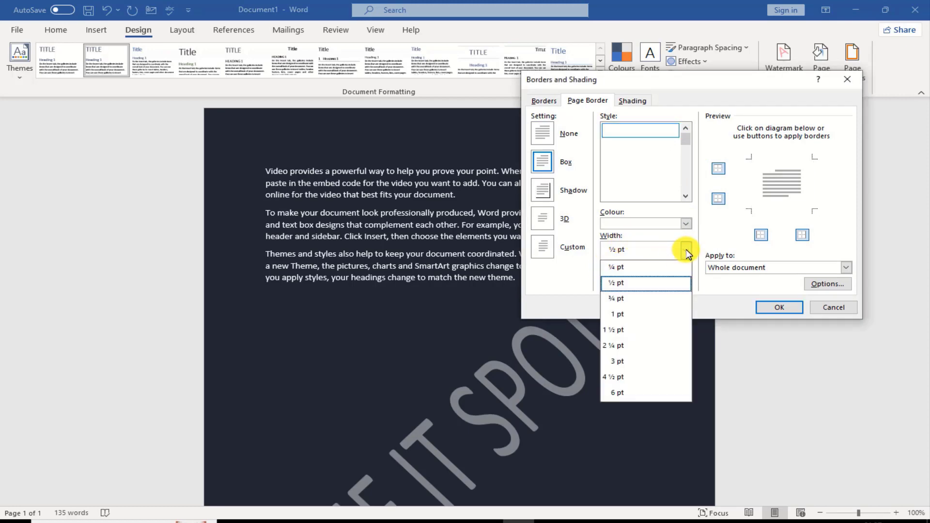
click(652, 303)
click(687, 250)
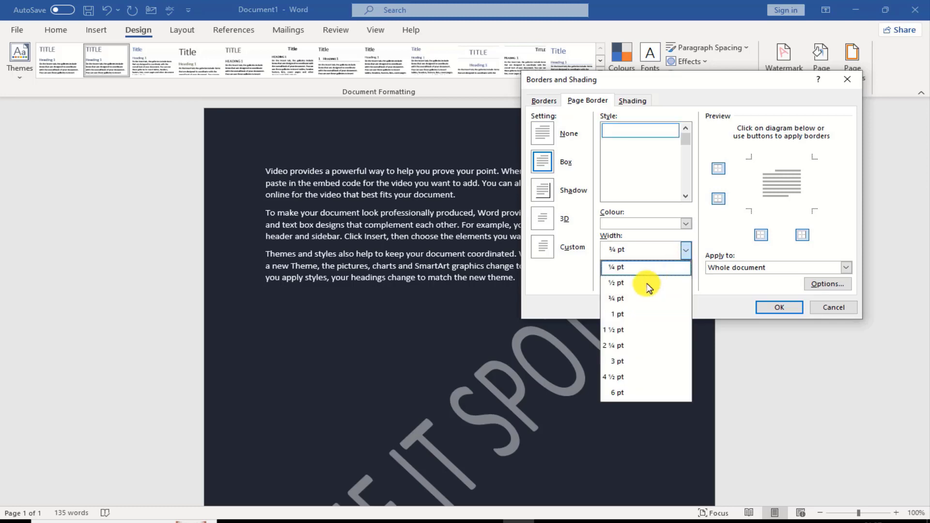
click(645, 268)
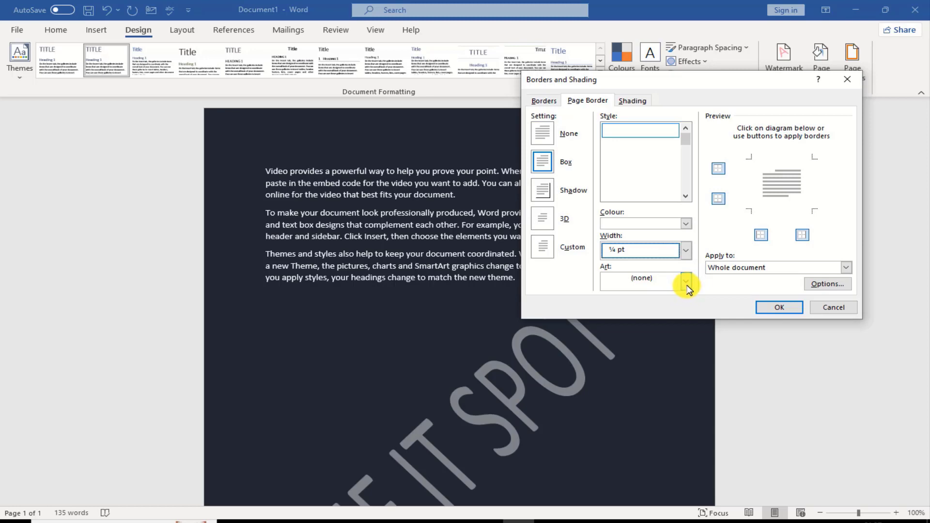
click(774, 308)
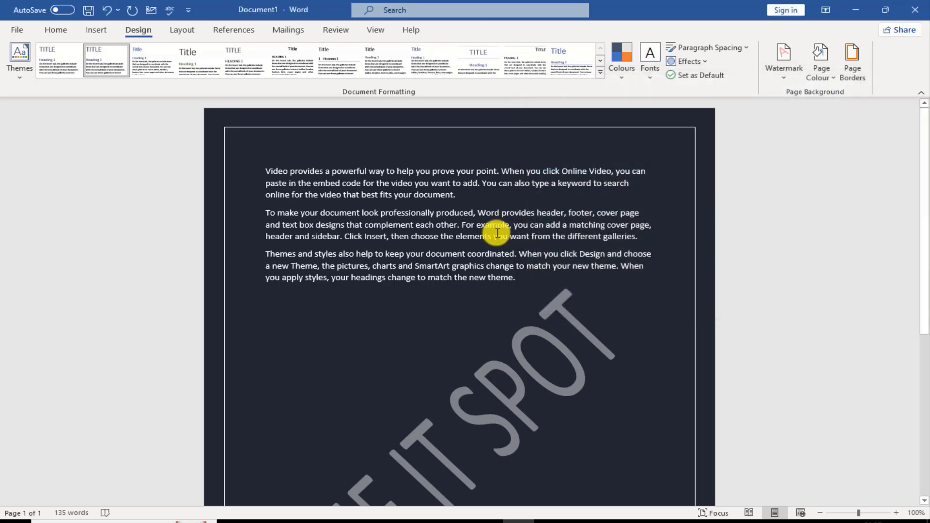
scroll(497, 233, down, 8)
scroll(504, 239, down, 2)
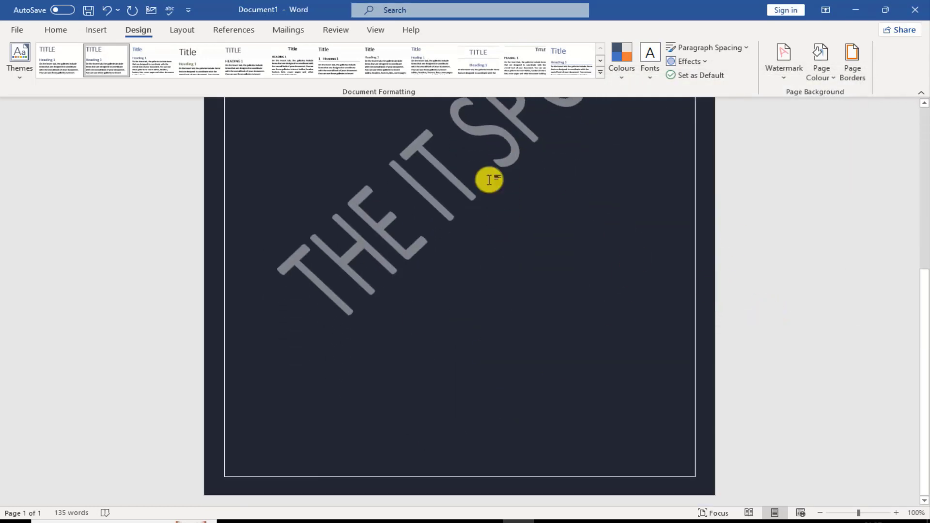
scroll(384, 334, up, 8)
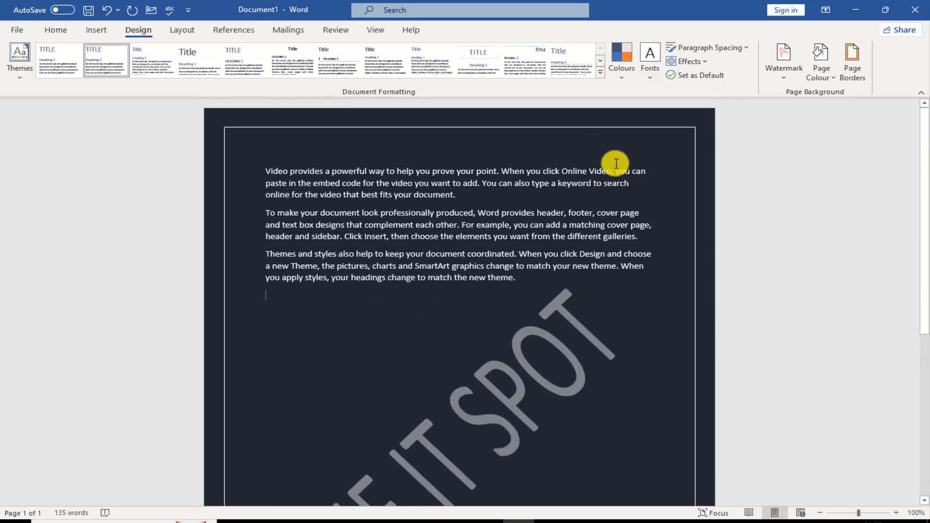
click(852, 72)
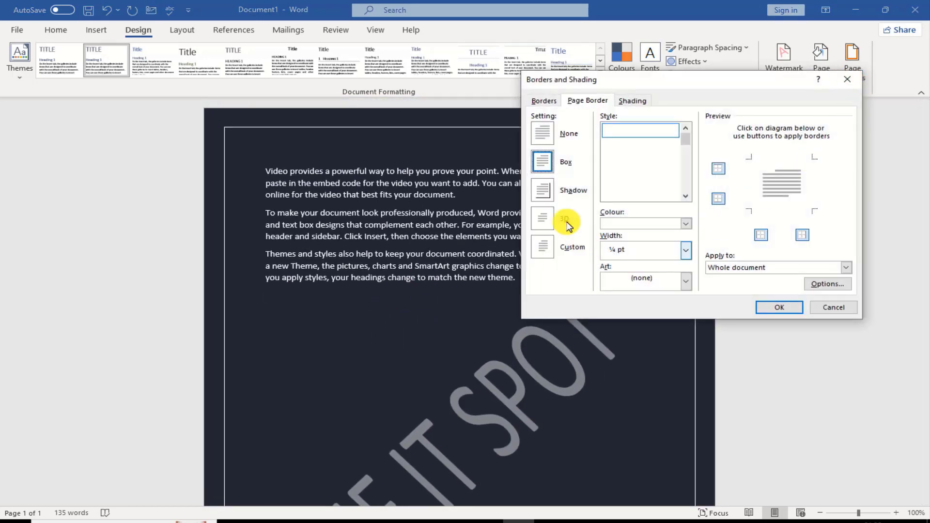
click(549, 192)
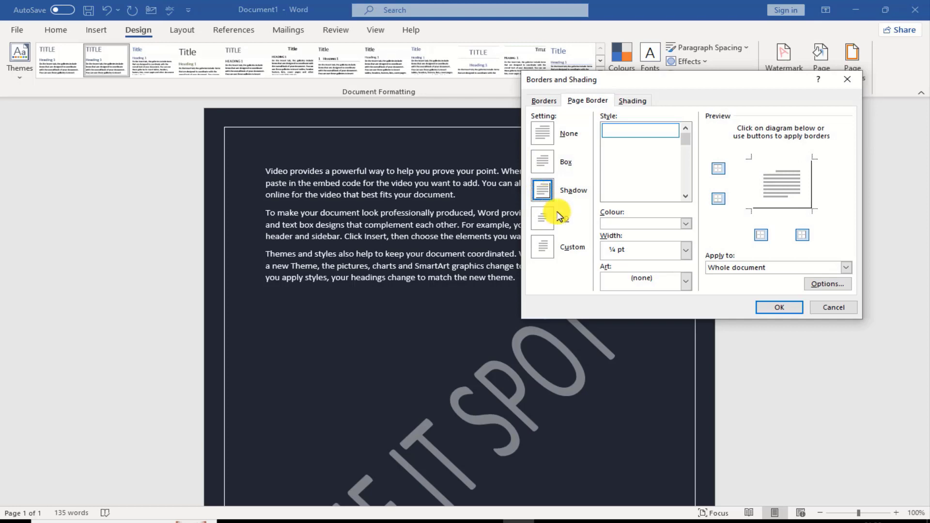
click(543, 248)
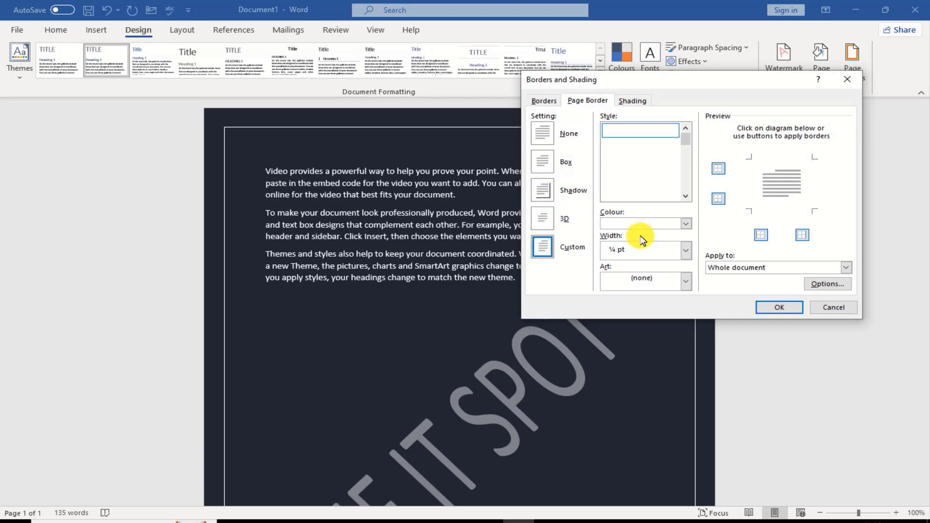
scroll(693, 145, down, 3)
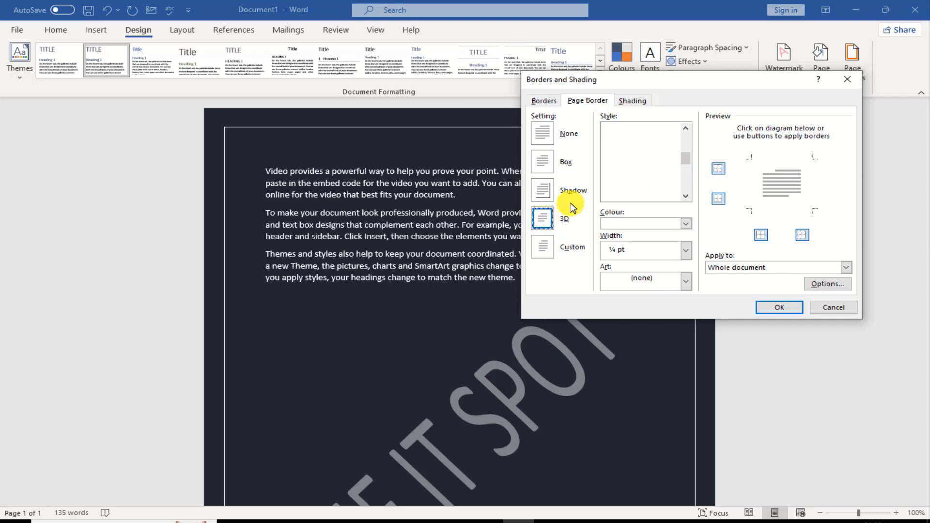
click(779, 307)
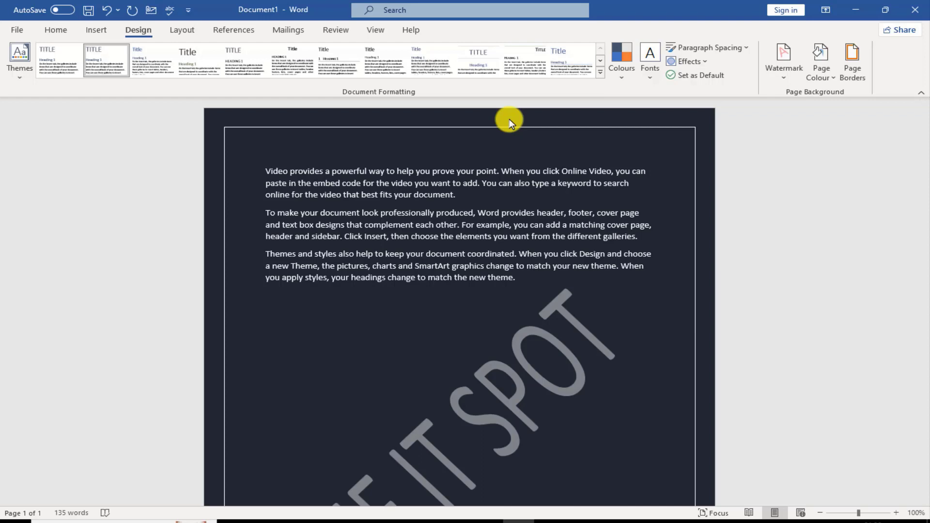
Show the Layout ribbon with its indent and spacing settings
click(183, 31)
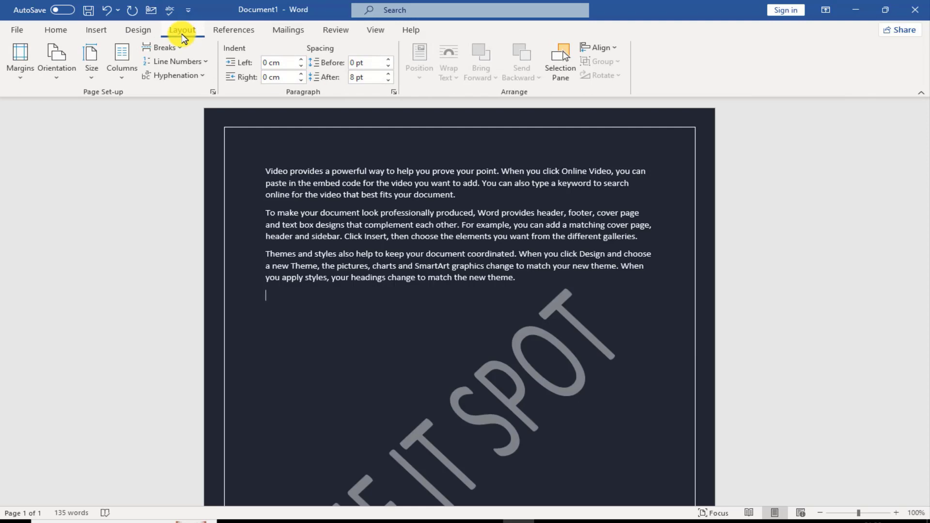